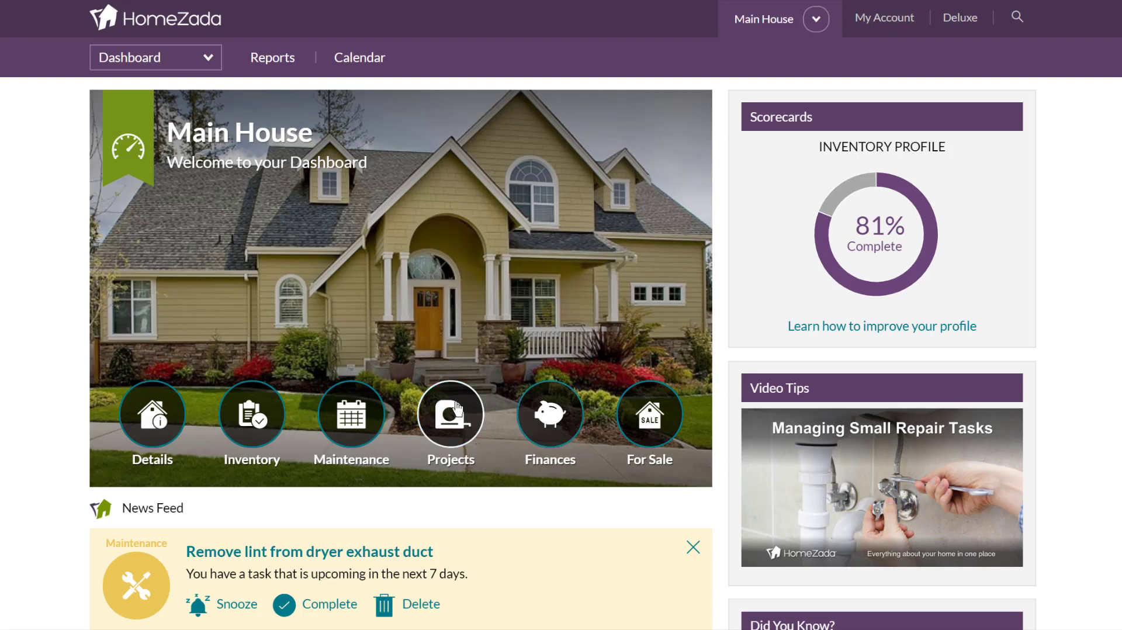
Open the Main House projects overview and inspect the $599,182 Home Tax Basis chart segments.
{"action": "left_click", "coordinate": [457, 408]}
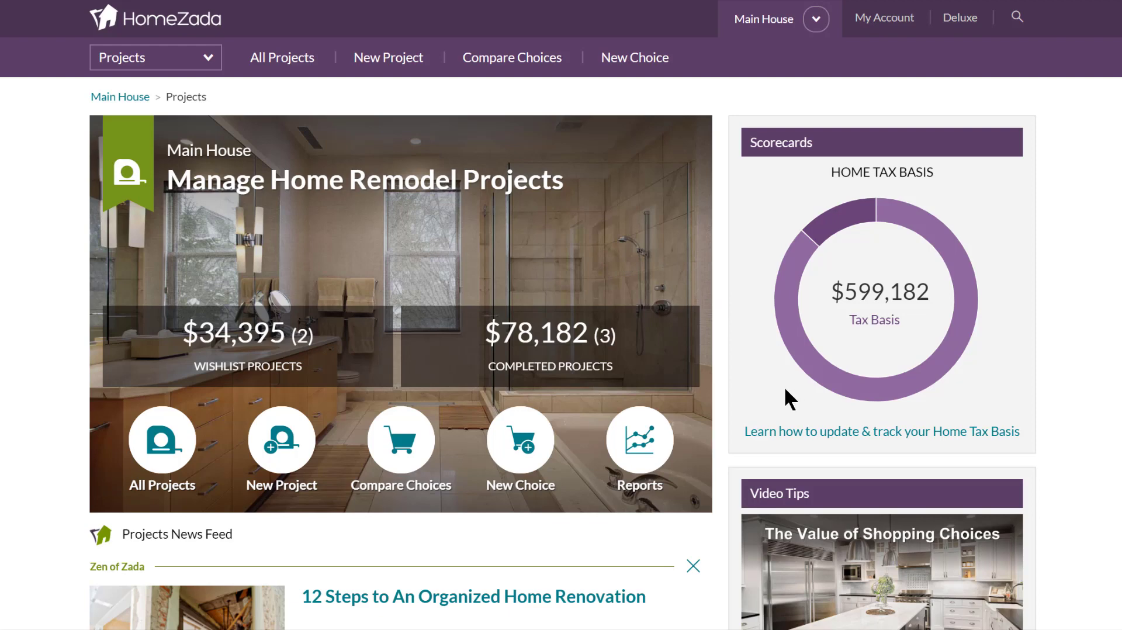
{"action": "mouse_move", "coordinate": [809, 375]}
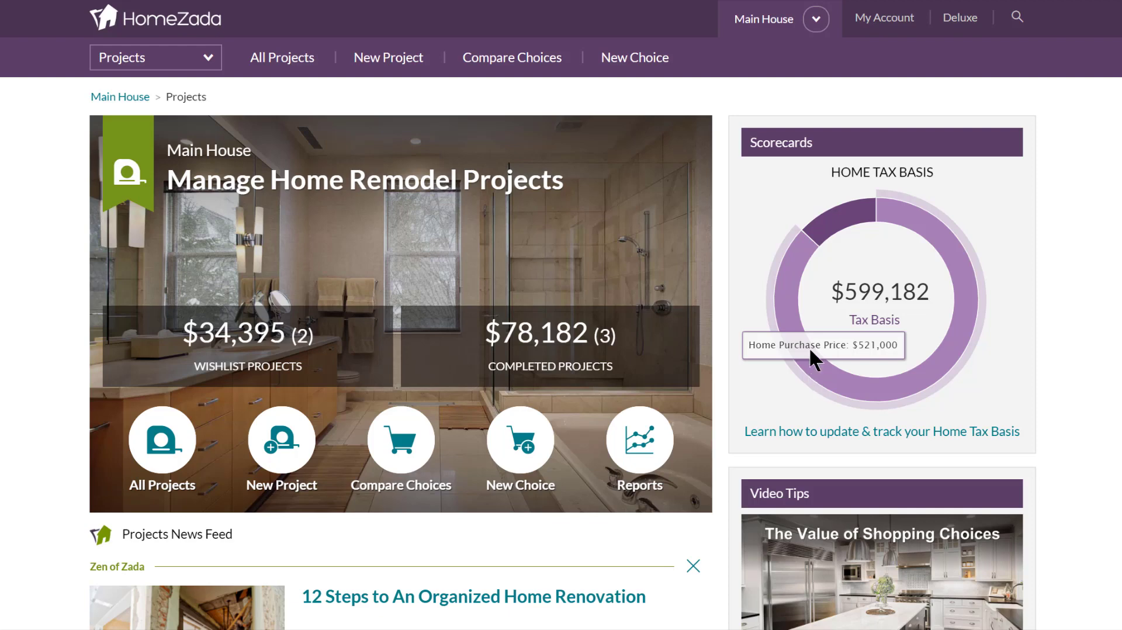
{"action": "mouse_move", "coordinate": [832, 228]}
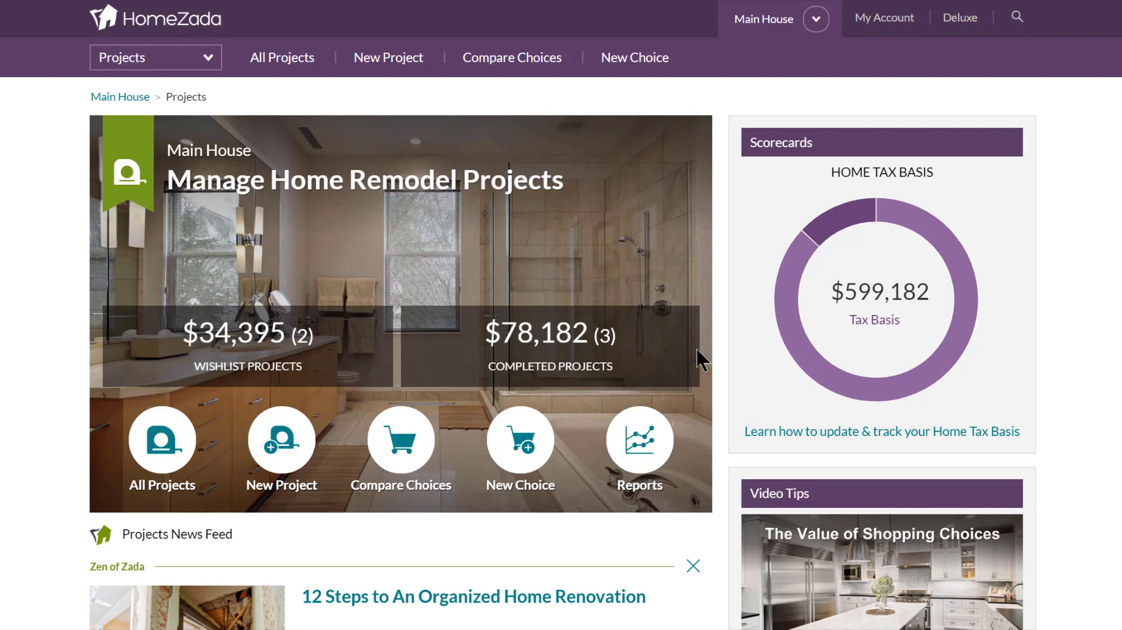
Start a new project and browse all templates, from Back Yard Landscape onward.
{"action": "left_click", "coordinate": [272, 453]}
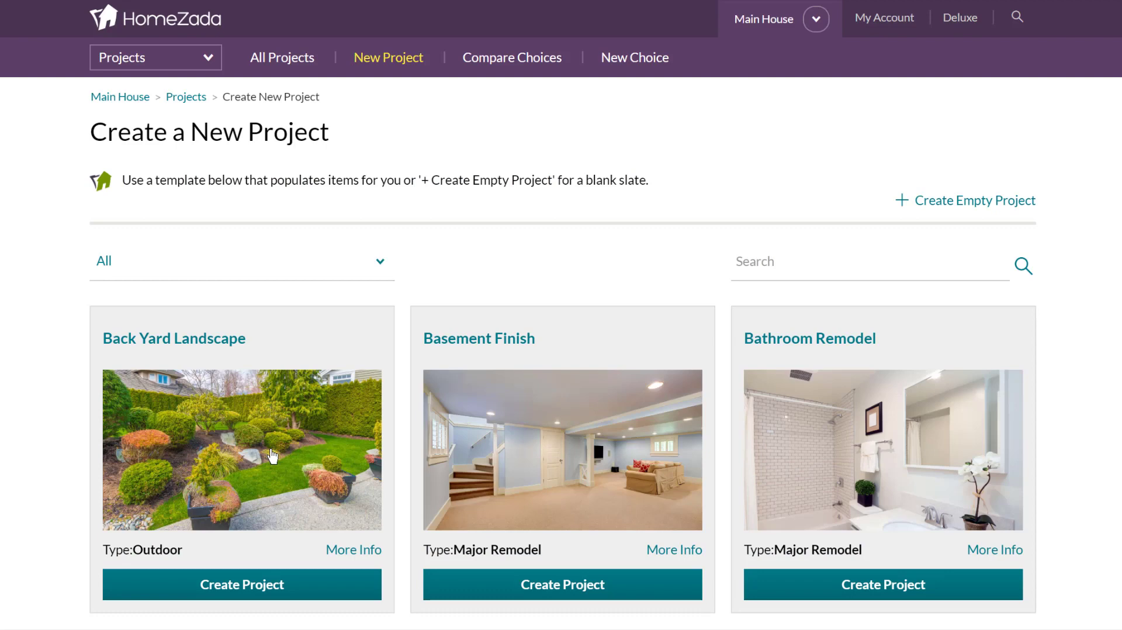
{"action": "scroll", "coordinate": [272, 456], "scroll_direction": "down", "scroll_amount": 1}
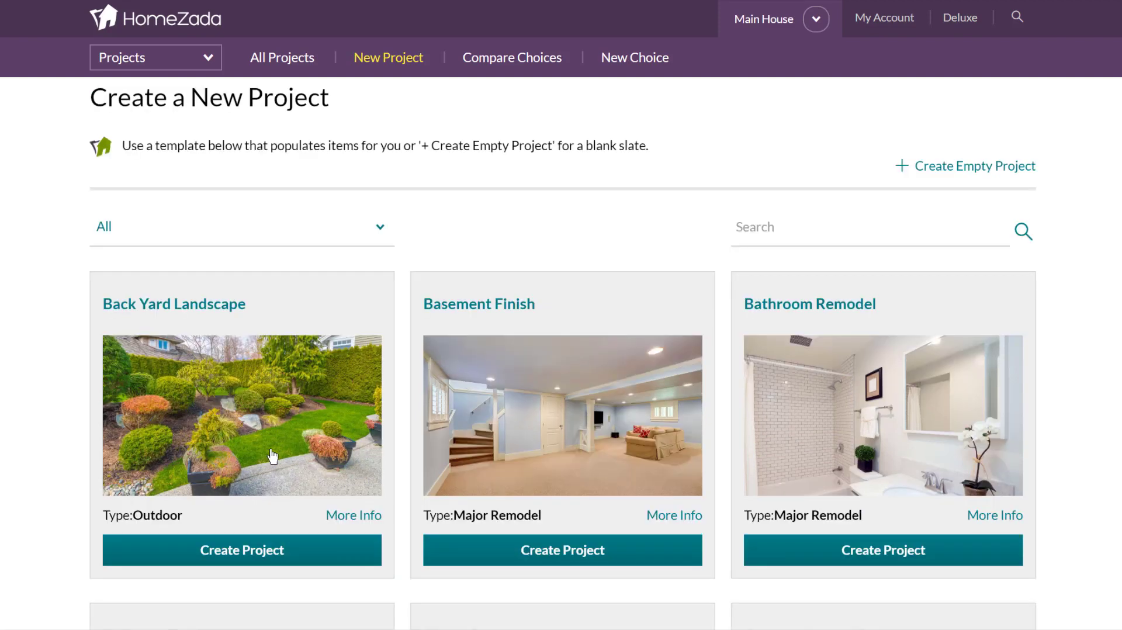
{"action": "scroll", "coordinate": [272, 456], "scroll_direction": "down", "scroll_amount": 3}
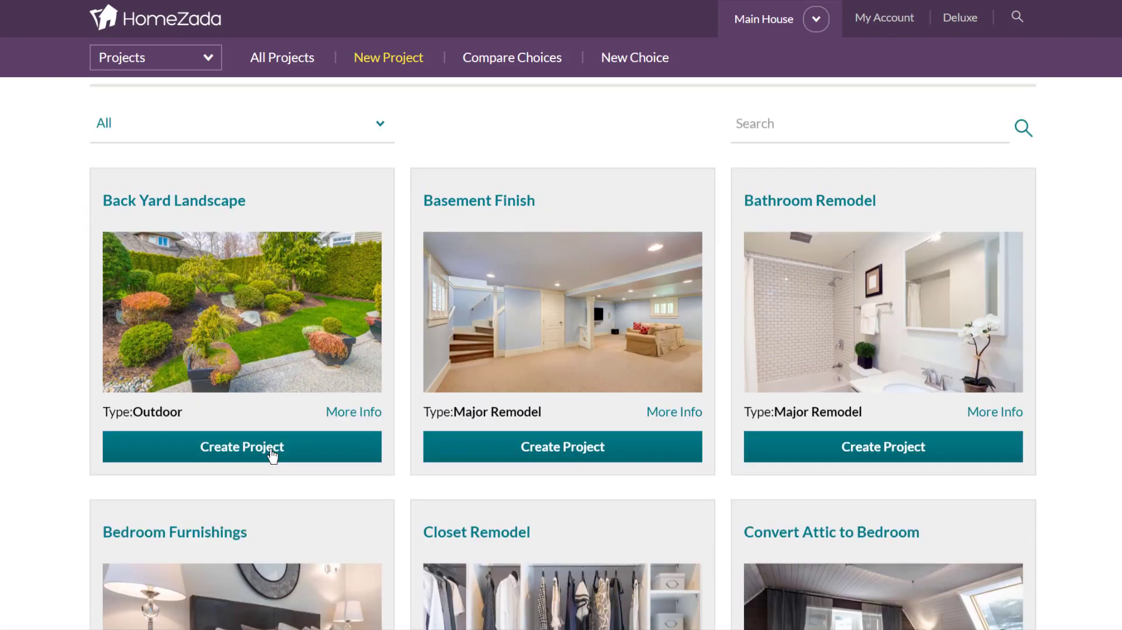
{"action": "scroll", "coordinate": [272, 456], "scroll_direction": "down", "scroll_amount": 2}
{"action": "scroll", "coordinate": [272, 456], "scroll_direction": "down", "scroll_amount": 5}
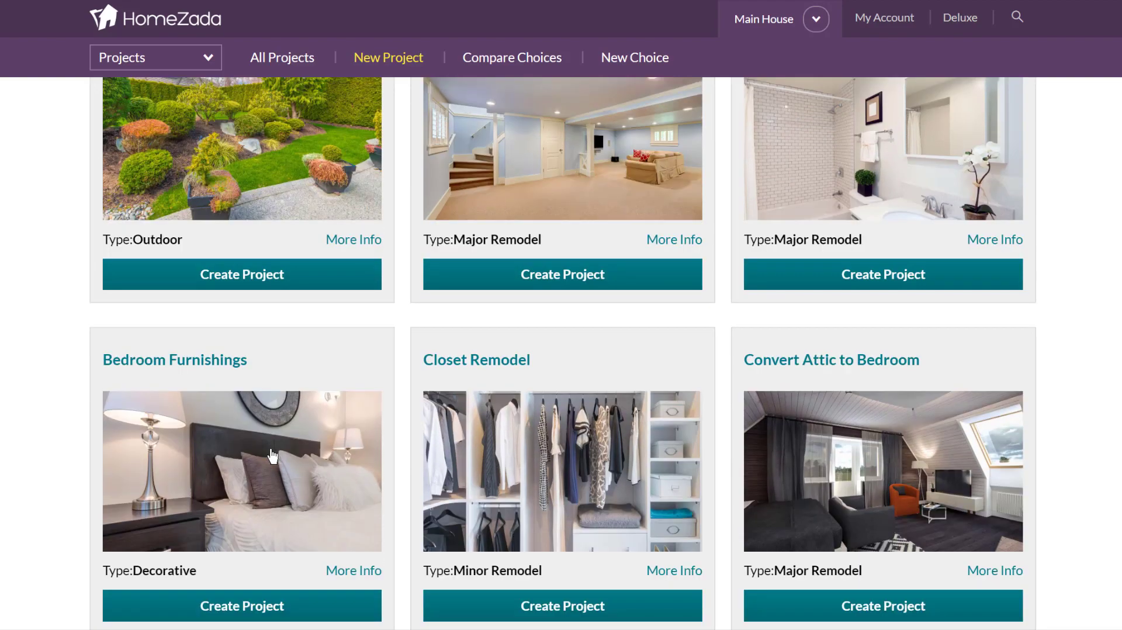
{"action": "scroll", "coordinate": [273, 456], "scroll_direction": "down", "scroll_amount": 7}
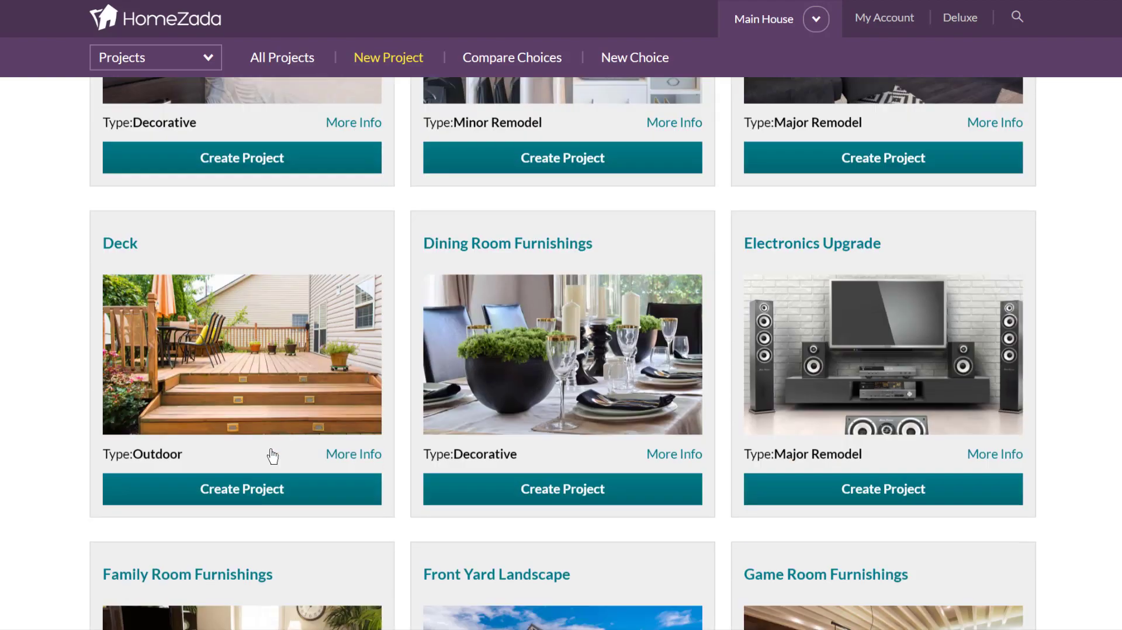
{"action": "scroll", "coordinate": [272, 456], "scroll_direction": "down", "scroll_amount": 5}
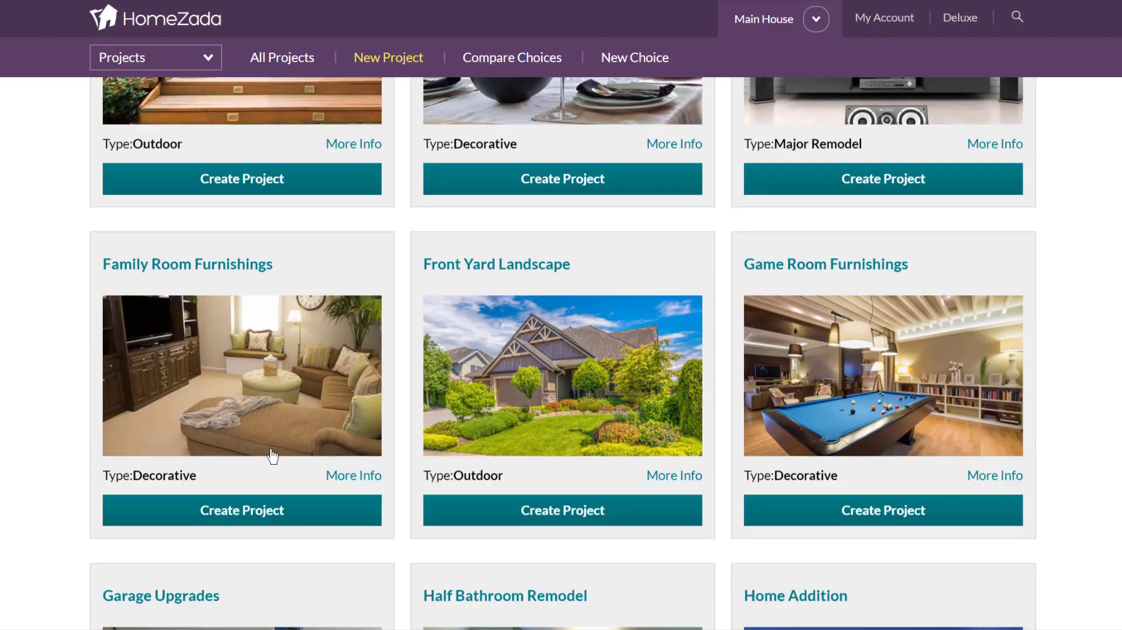
{"action": "scroll", "coordinate": [273, 456], "scroll_direction": "down", "scroll_amount": 3}
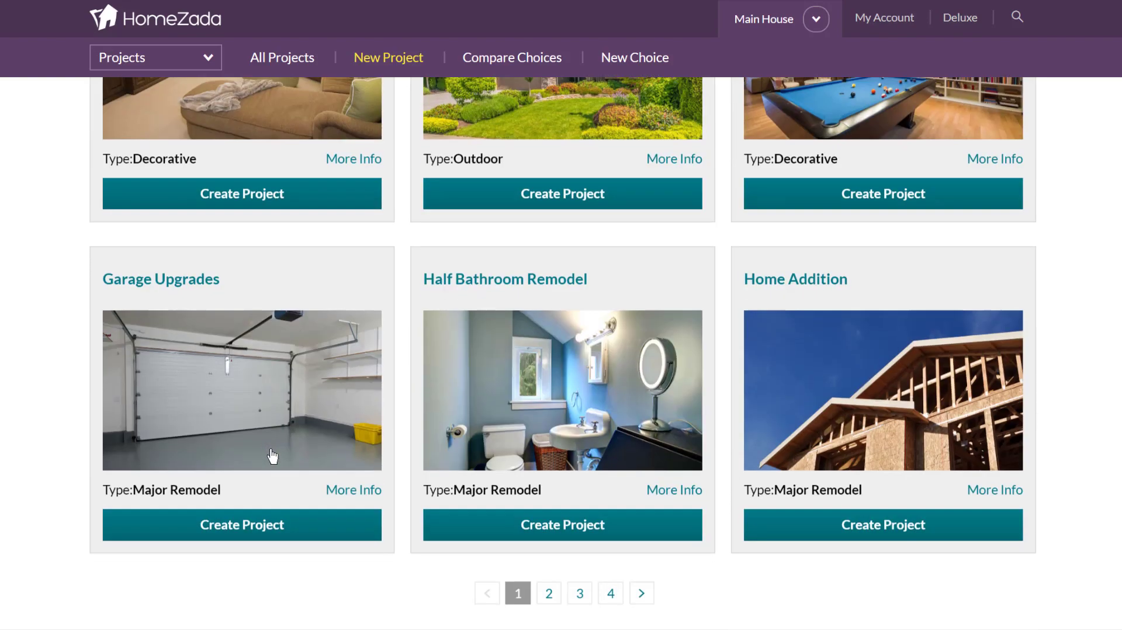
{"action": "scroll", "coordinate": [273, 456], "scroll_direction": "up", "scroll_amount": 18}
{"action": "scroll", "coordinate": [273, 456], "scroll_direction": "up", "scroll_amount": 5}
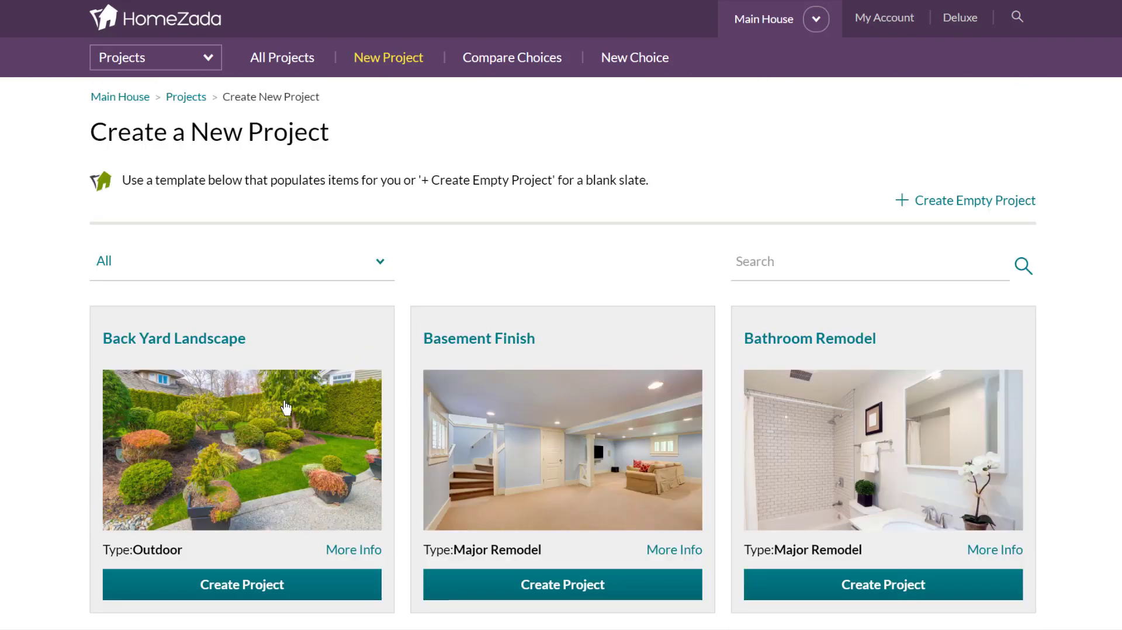
Filter the project templates to the Major Remodel category.
{"action": "left_click", "coordinate": [387, 264]}
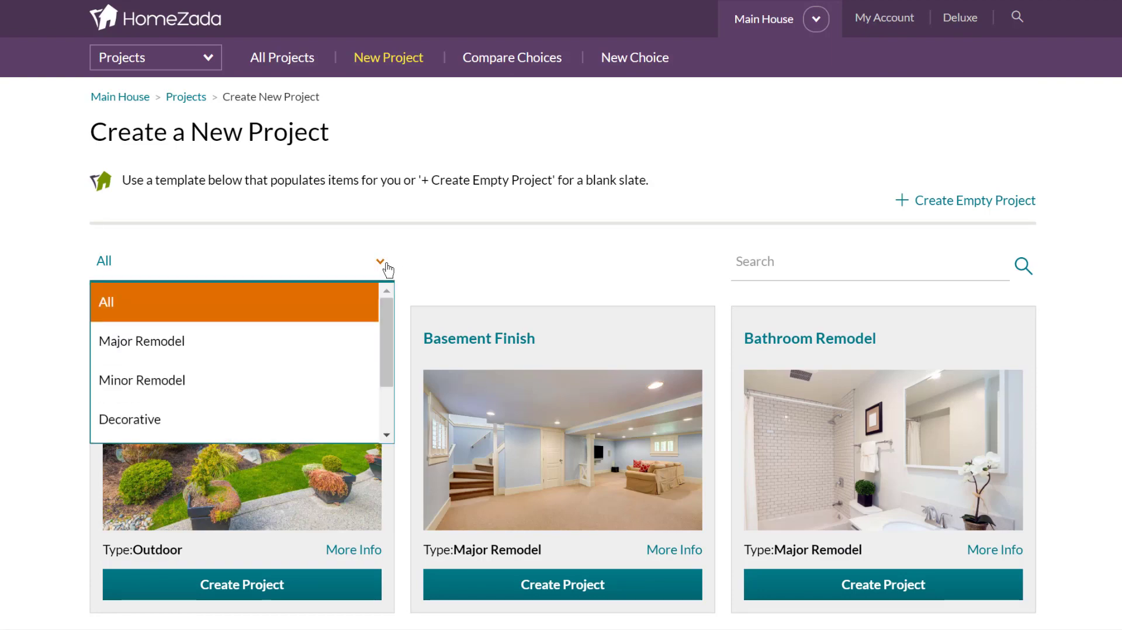
{"action": "left_click", "coordinate": [226, 357]}
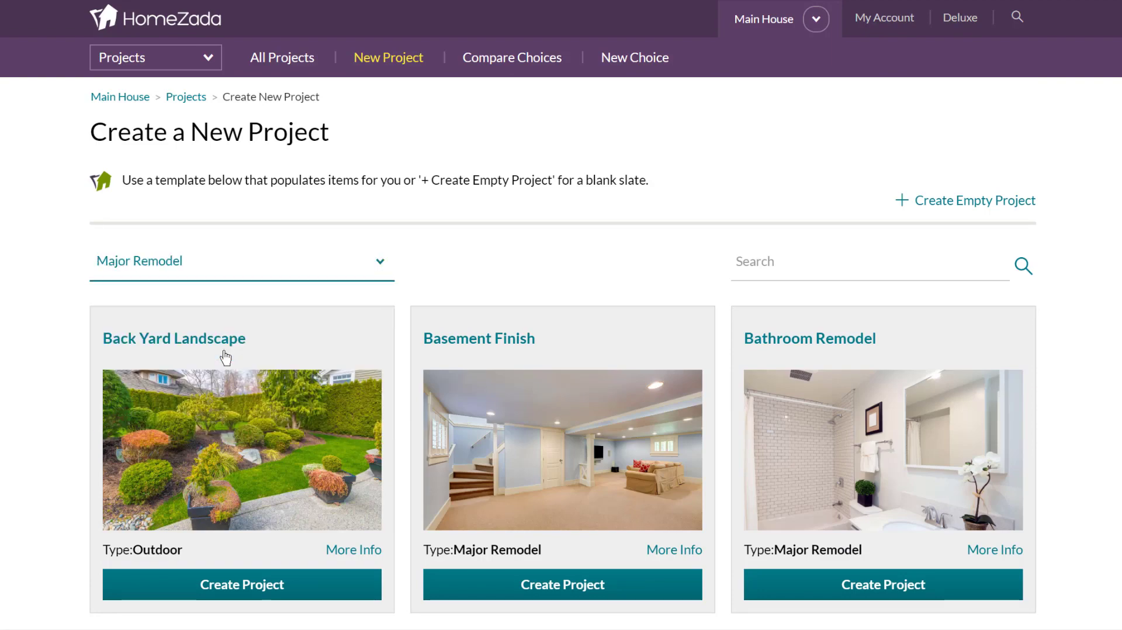
{"action": "scroll", "coordinate": [224, 351], "scroll_direction": "down", "scroll_amount": 3}
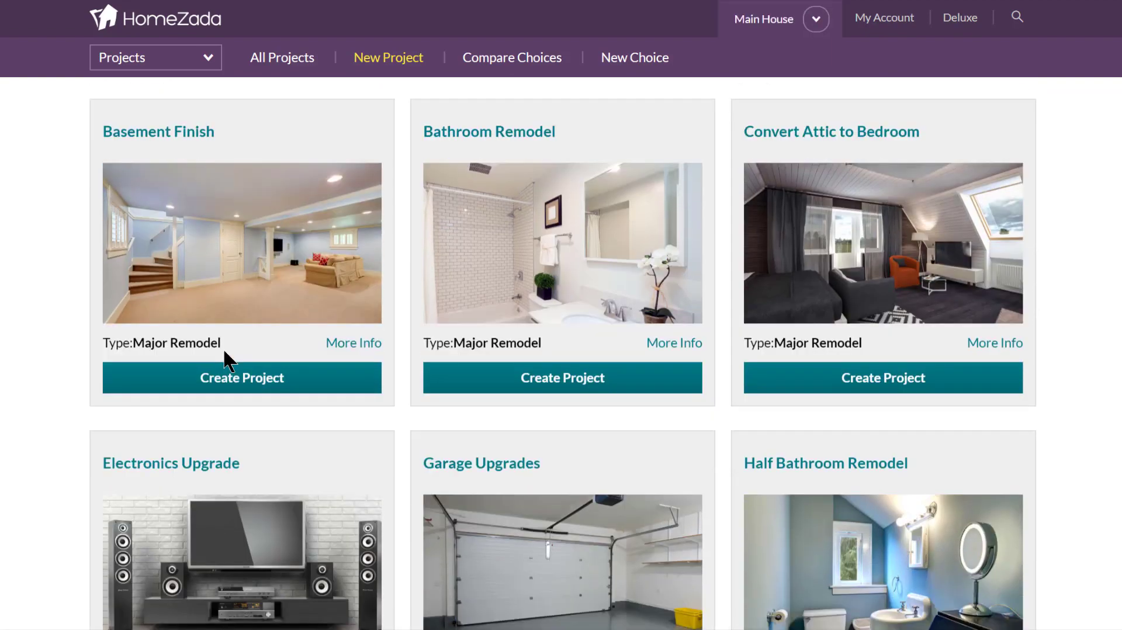
{"action": "scroll", "coordinate": [224, 352], "scroll_direction": "down", "scroll_amount": 10}
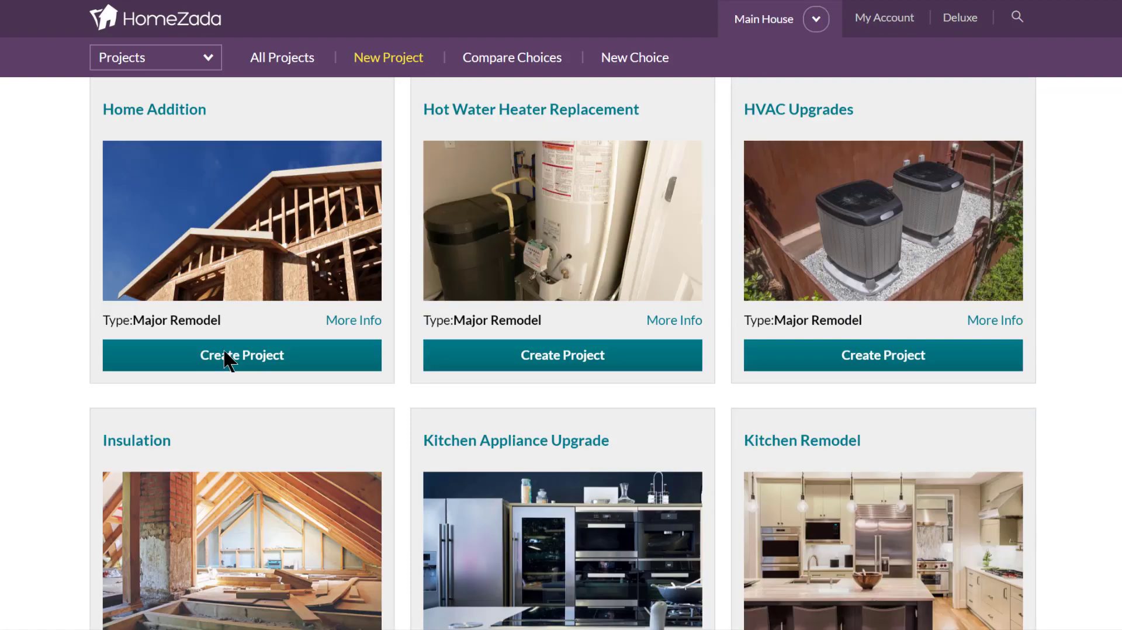
{"action": "scroll", "coordinate": [224, 356], "scroll_direction": "down", "scroll_amount": 5}
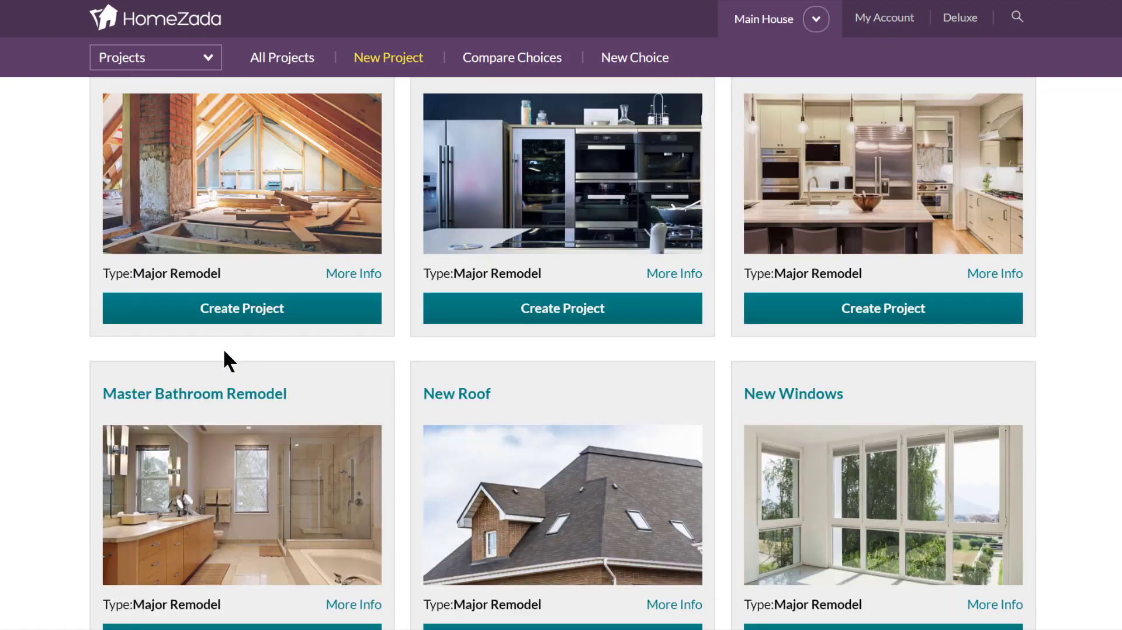
{"action": "scroll", "coordinate": [223, 357], "scroll_direction": "down", "scroll_amount": 2}
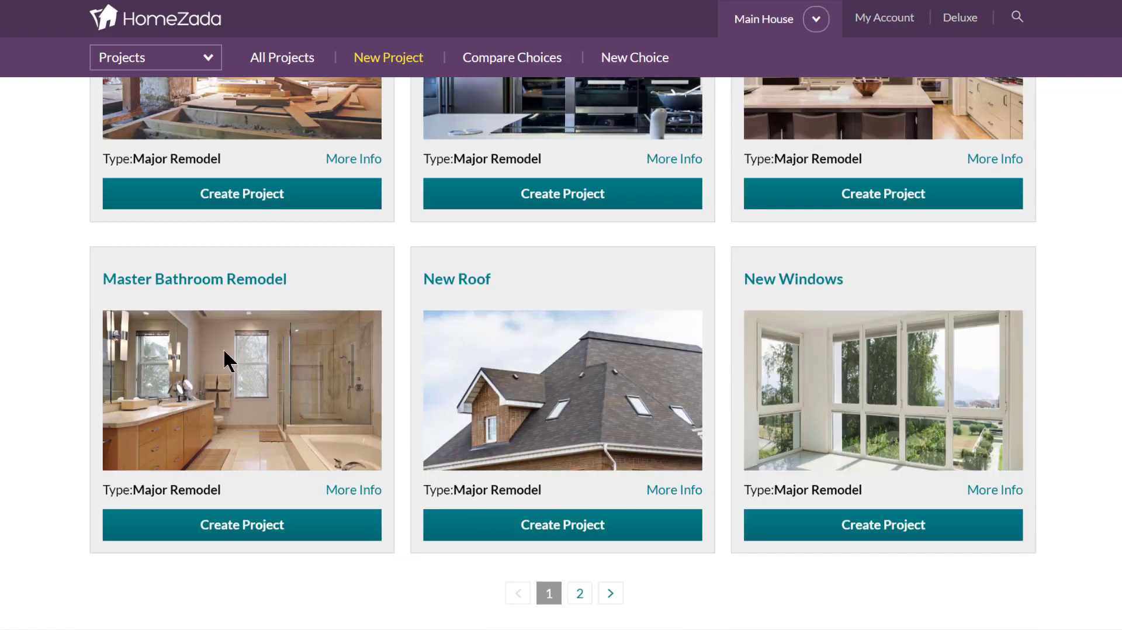
Browse page 2 of the Major Remodel templates, then return to page 1.
{"action": "left_click", "coordinate": [610, 594]}
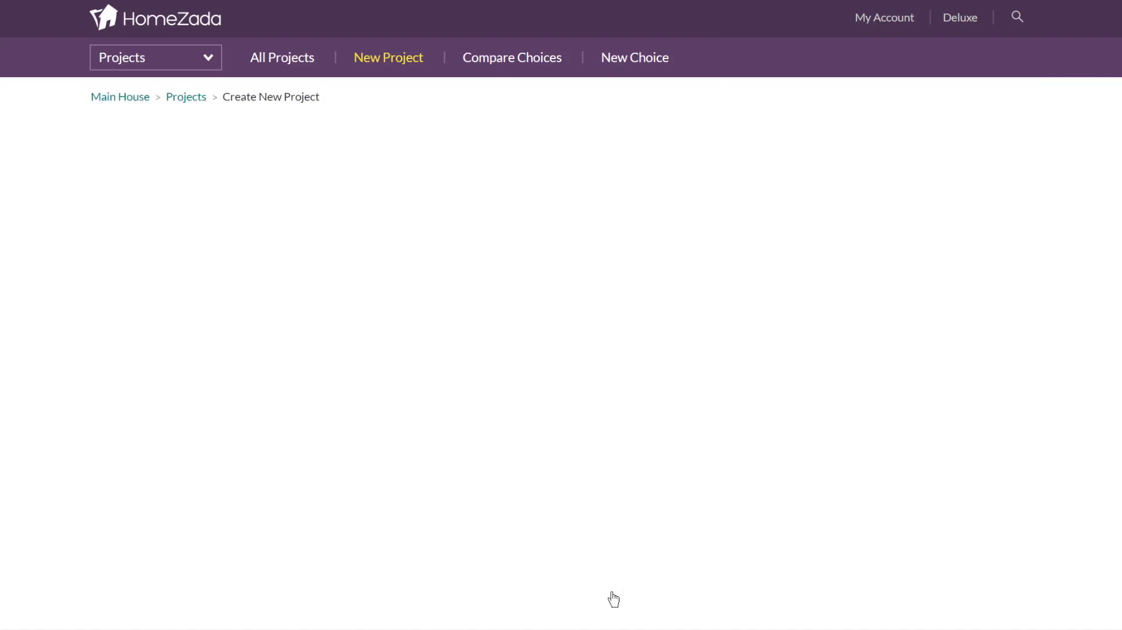
{"action": "scroll", "coordinate": [613, 596], "scroll_direction": "down", "scroll_amount": 1}
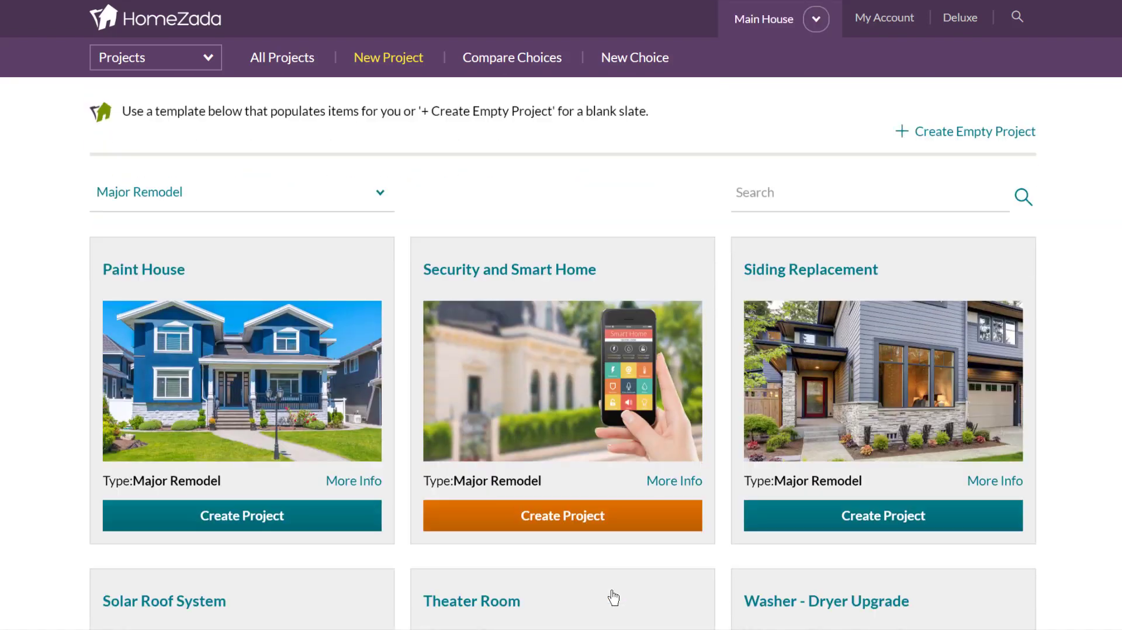
{"action": "scroll", "coordinate": [614, 597], "scroll_direction": "down", "scroll_amount": 3}
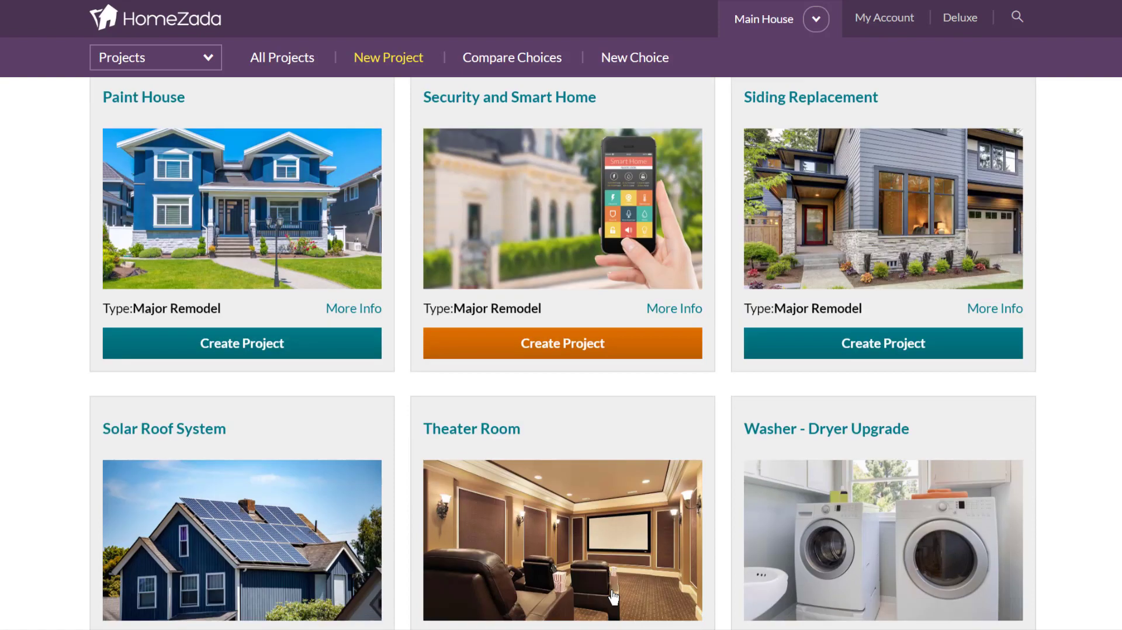
{"action": "scroll", "coordinate": [613, 596], "scroll_direction": "down", "scroll_amount": 2}
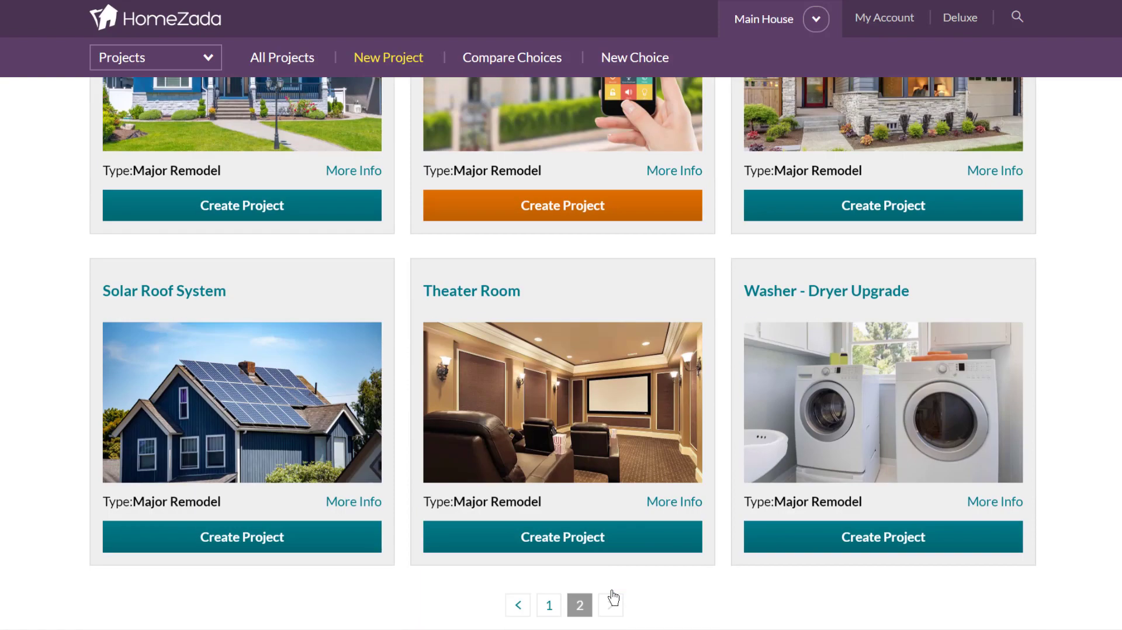
{"action": "left_click", "coordinate": [549, 605]}
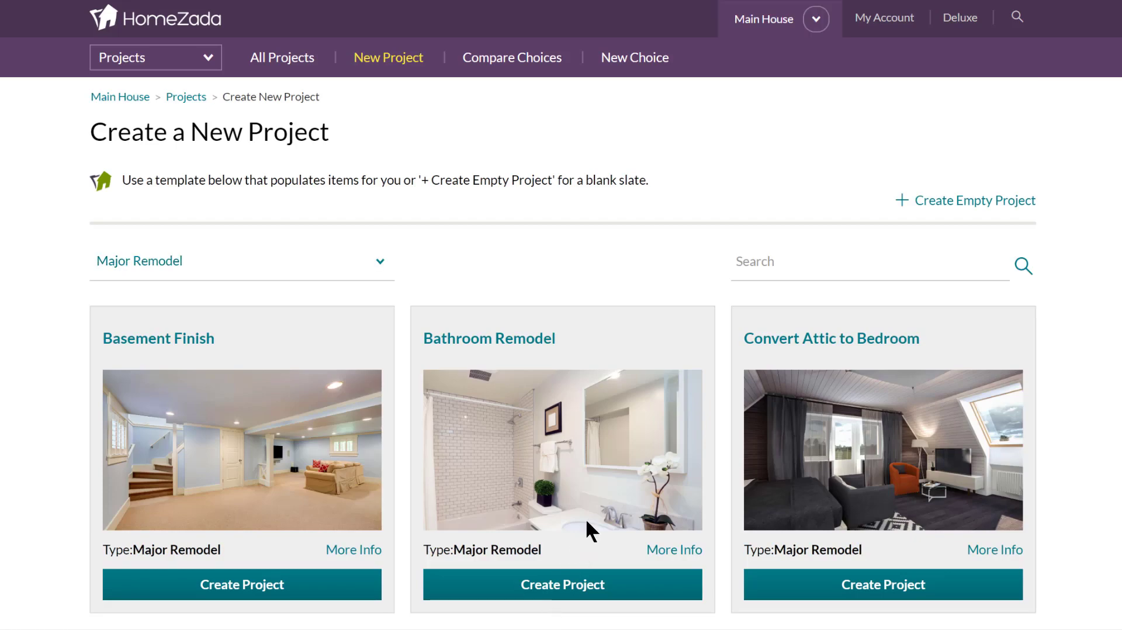
View the Bathroom Remodel template's 23 typical items and $6,000–$17,500 cost estimates.
{"action": "left_click", "coordinate": [564, 453]}
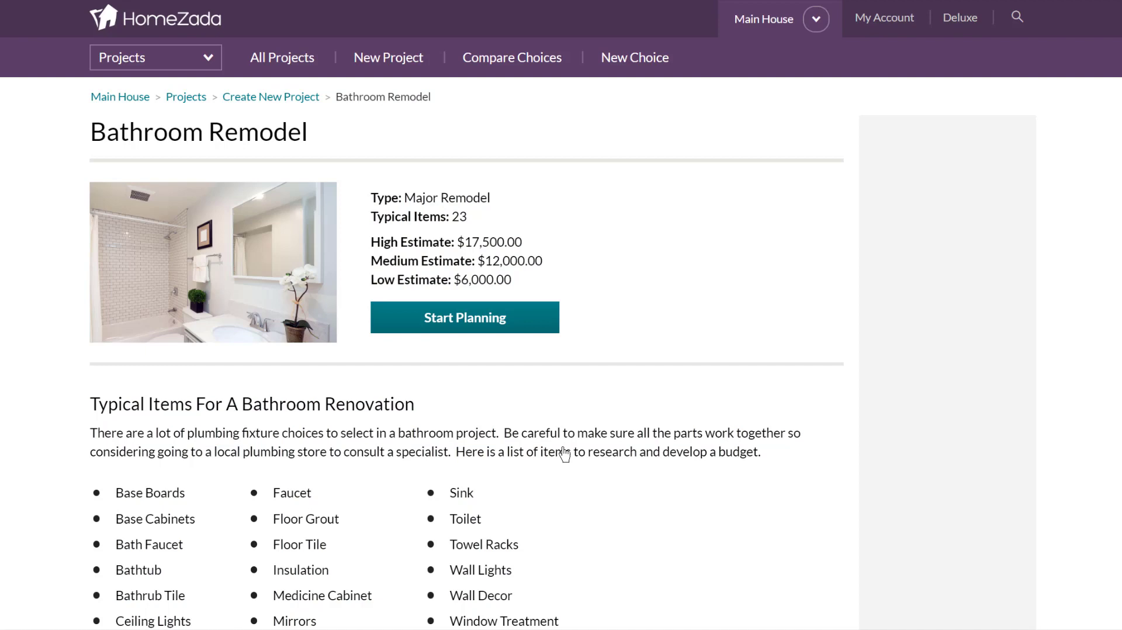
{"action": "scroll", "coordinate": [564, 454], "scroll_direction": "down", "scroll_amount": 1}
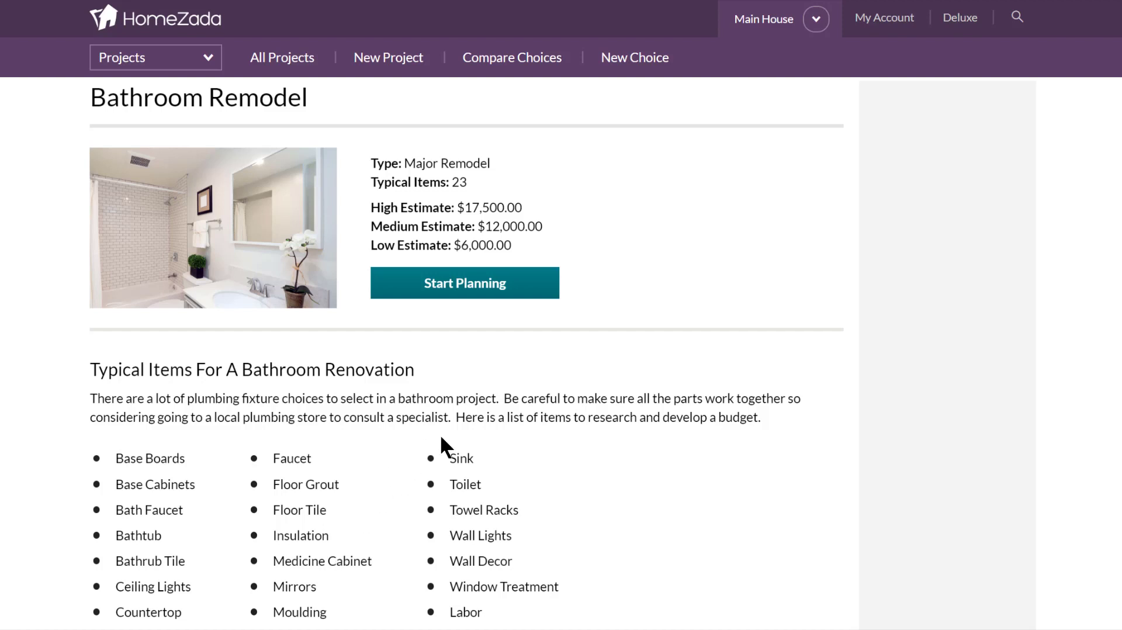
{"action": "left_click", "coordinate": [479, 288]}
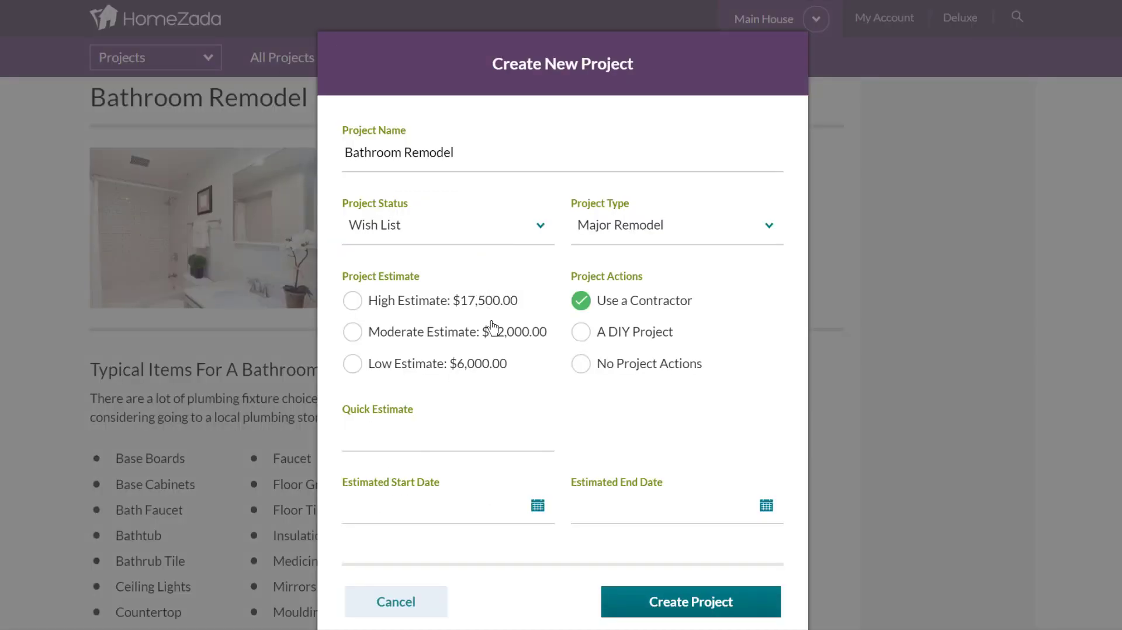
{"action": "left_click", "coordinate": [356, 302]}
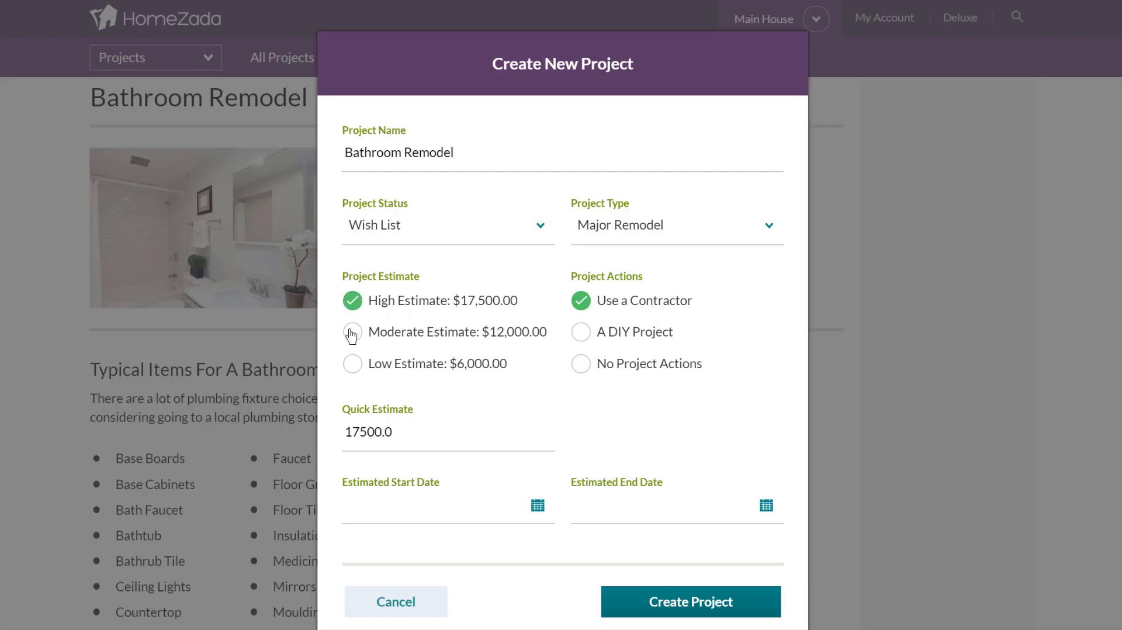
{"action": "left_click", "coordinate": [350, 331]}
{"action": "left_click", "coordinate": [351, 368]}
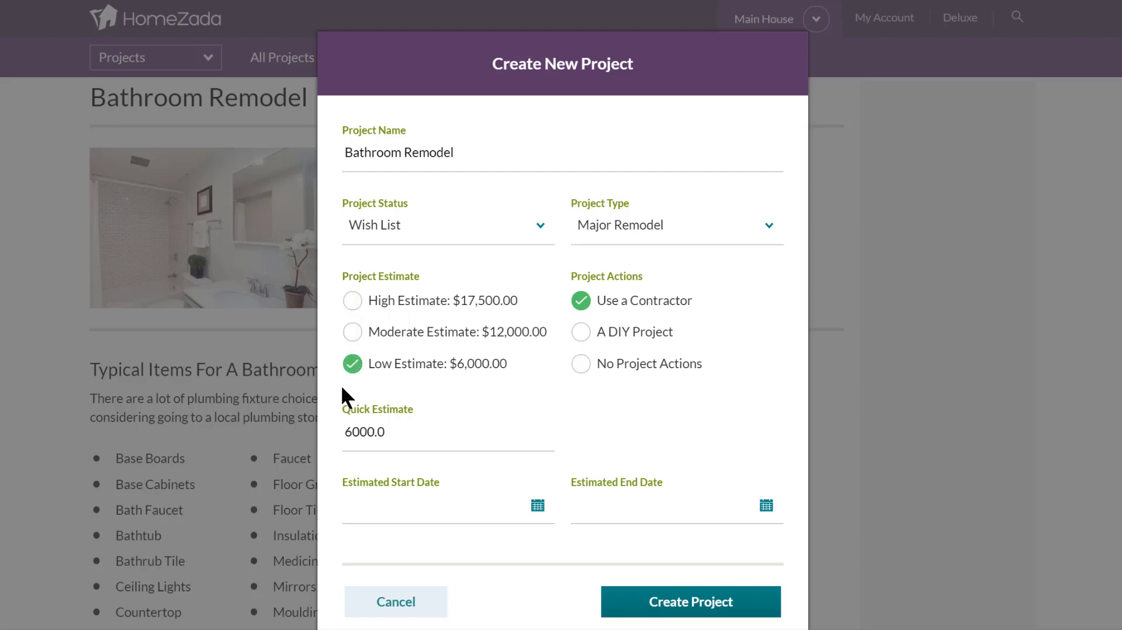
{"action": "left_click", "coordinate": [354, 334]}
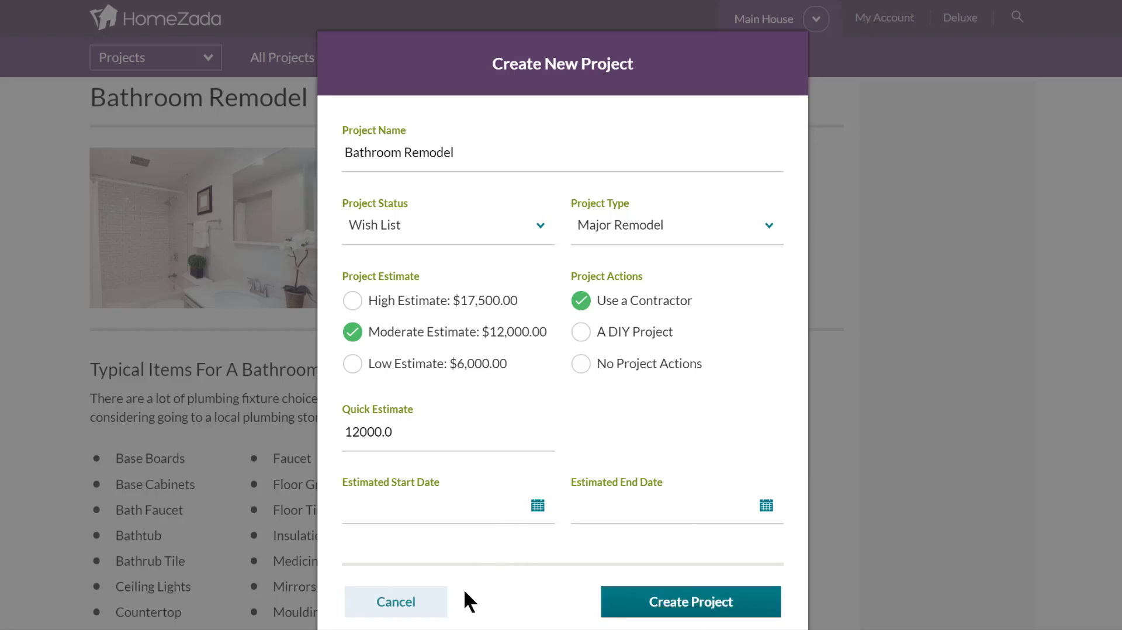
{"action": "left_click", "coordinate": [407, 604]}
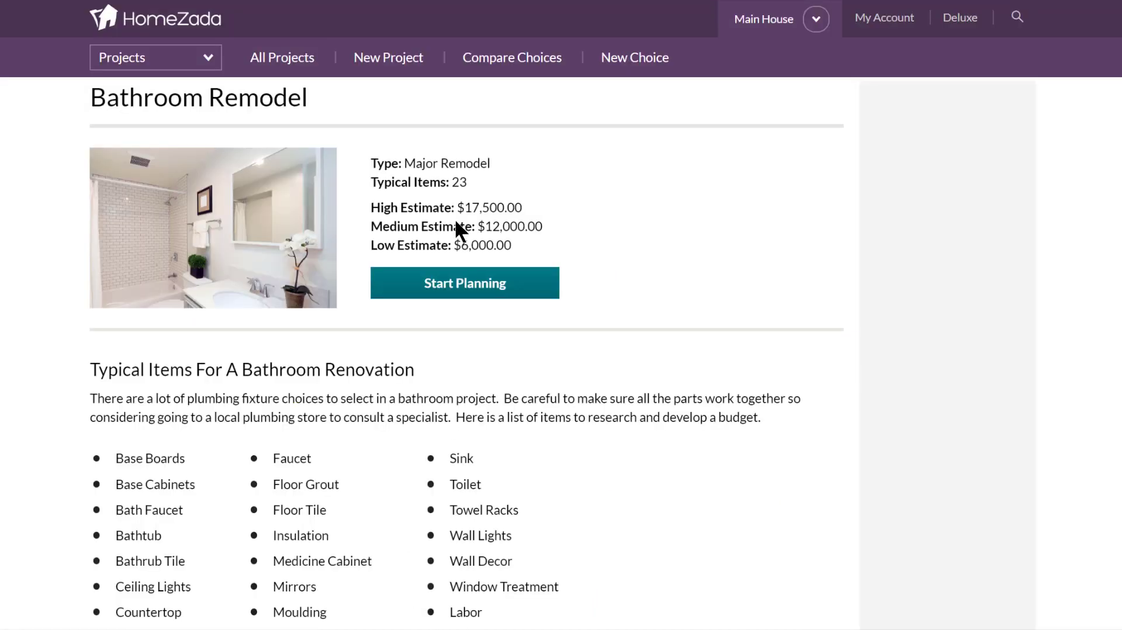
{"action": "left_click", "coordinate": [298, 63]}
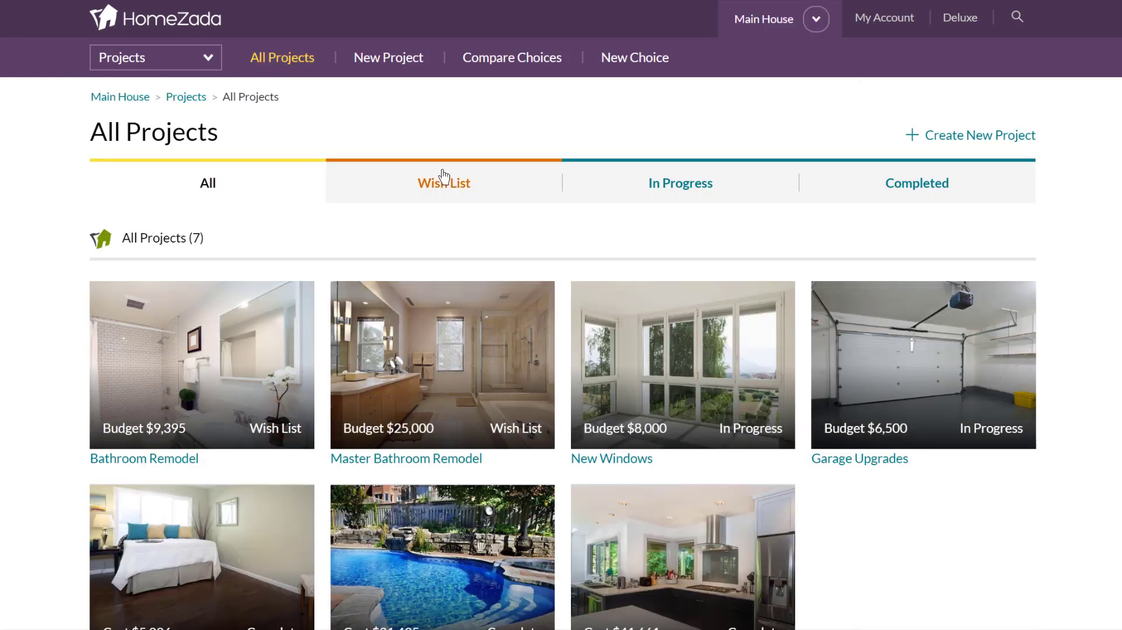
{"action": "scroll", "coordinate": [445, 176], "scroll_direction": "down", "scroll_amount": 1}
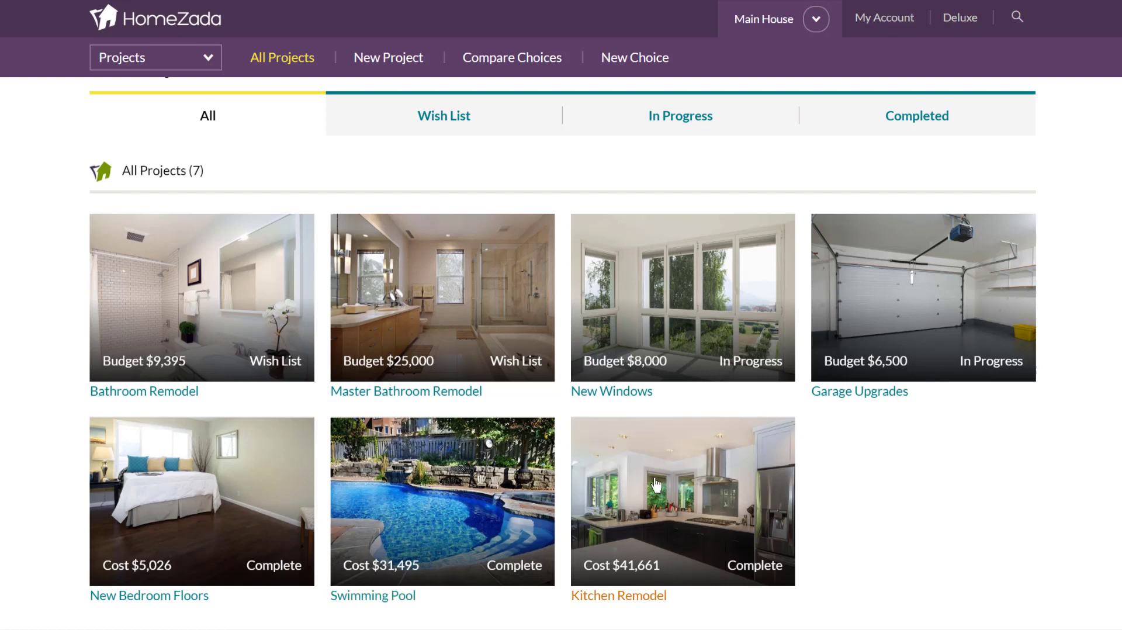
{"action": "right_click", "coordinate": [1095, 562]}
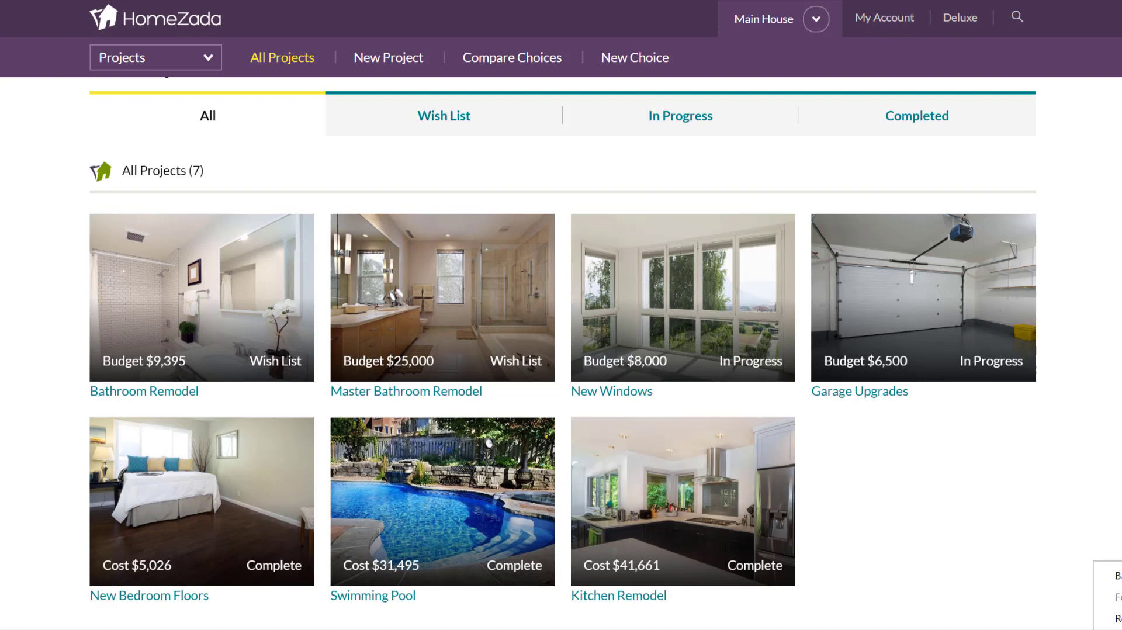
{"action": "key", "text": "Escape"}
{"action": "key", "text": "F12"}
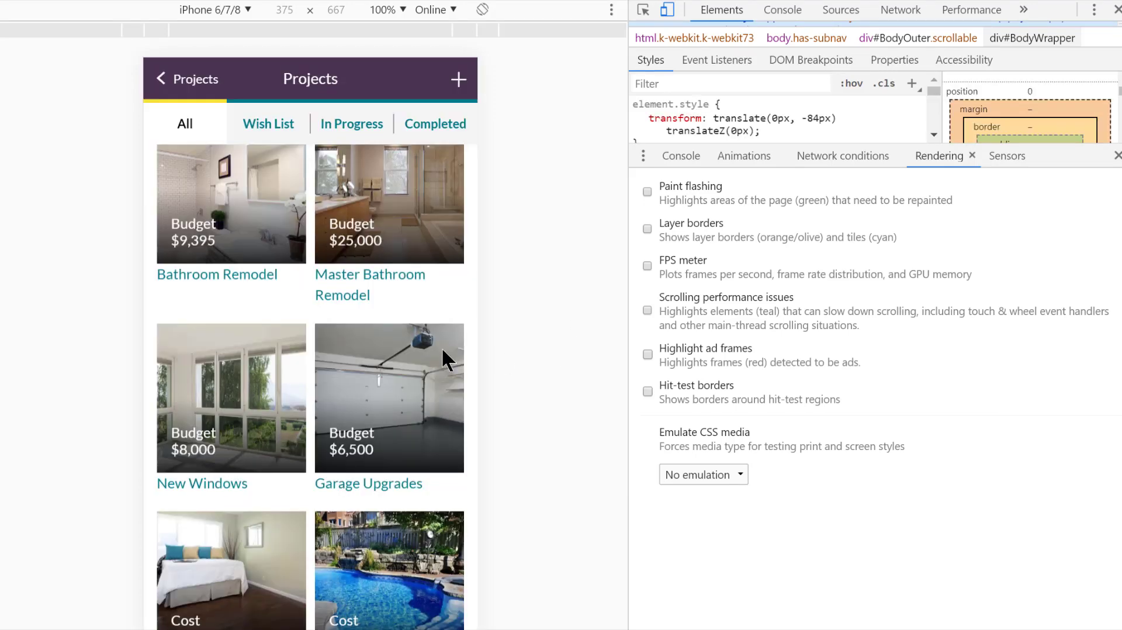
{"action": "scroll", "coordinate": [395, 364], "scroll_direction": "down", "scroll_amount": 4}
{"action": "scroll", "coordinate": [395, 363], "scroll_direction": "up", "scroll_amount": 5}
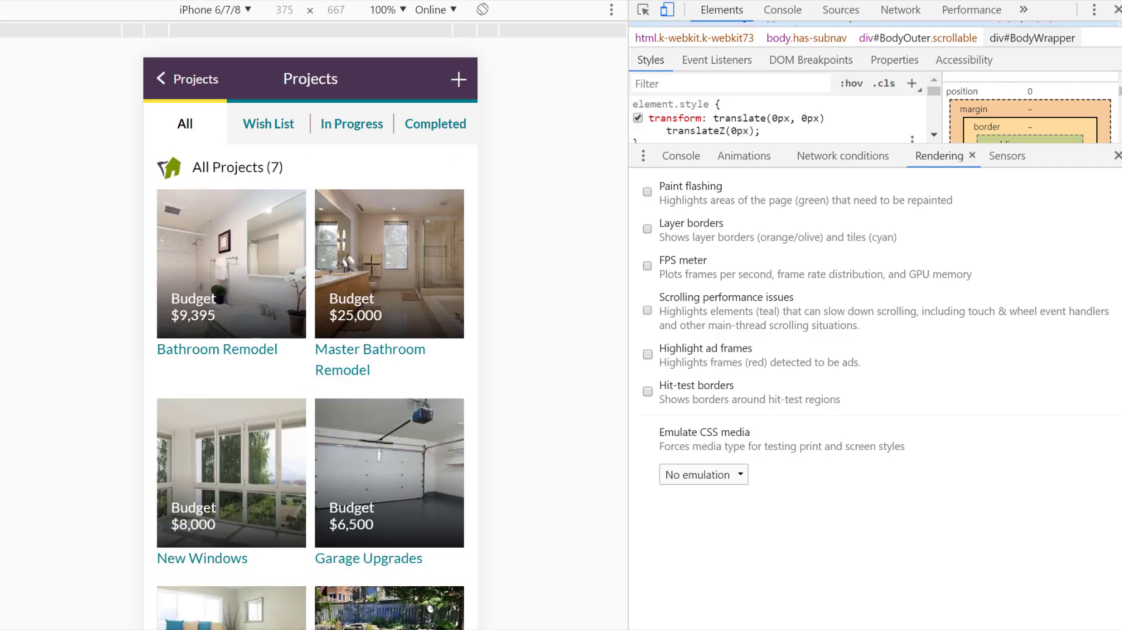
{"action": "left_click", "coordinate": [1117, 11]}
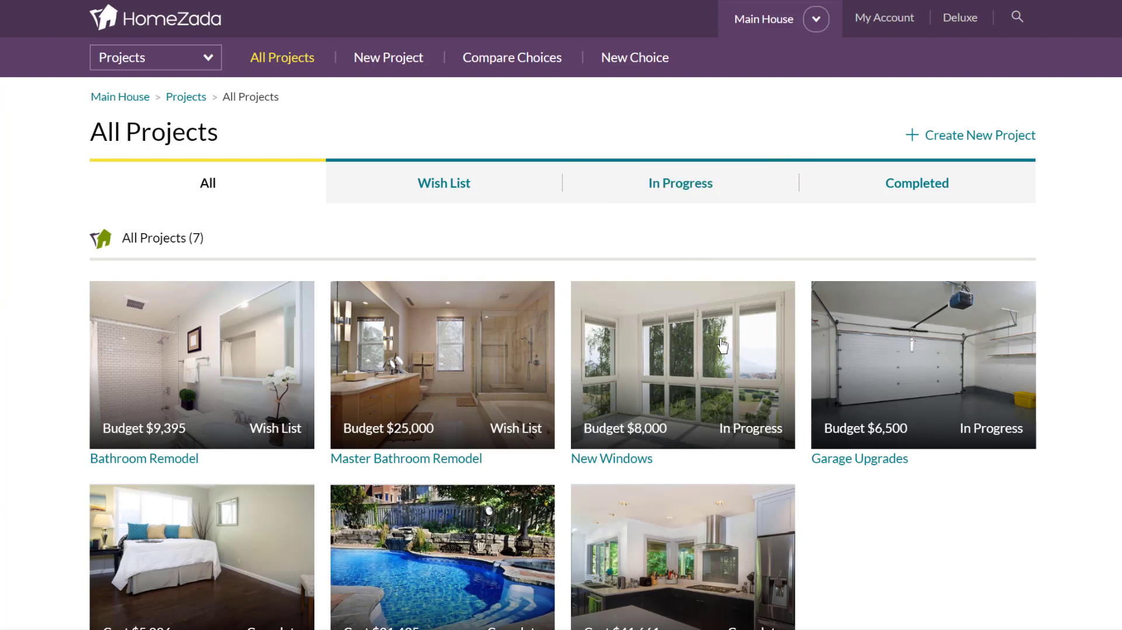
Open the Kitchen Remodel project and review its $59,370 budget in the Financial Summary.
{"action": "scroll", "coordinate": [643, 380], "scroll_direction": "down", "scroll_amount": 2}
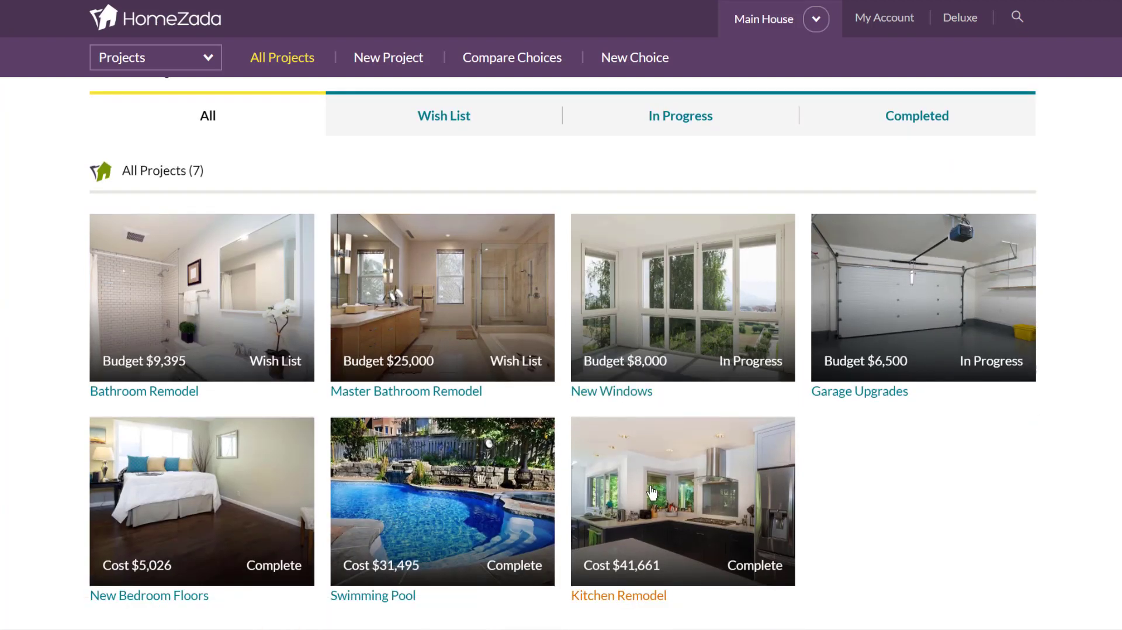
{"action": "left_click", "coordinate": [652, 494]}
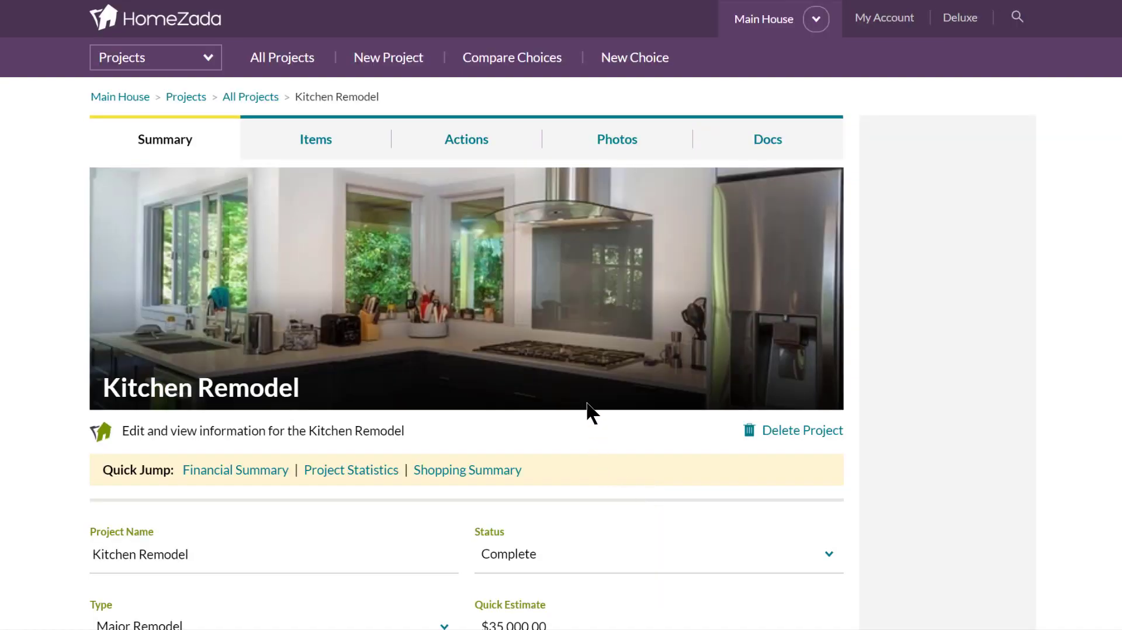
{"action": "scroll", "coordinate": [586, 404], "scroll_direction": "down", "scroll_amount": 3}
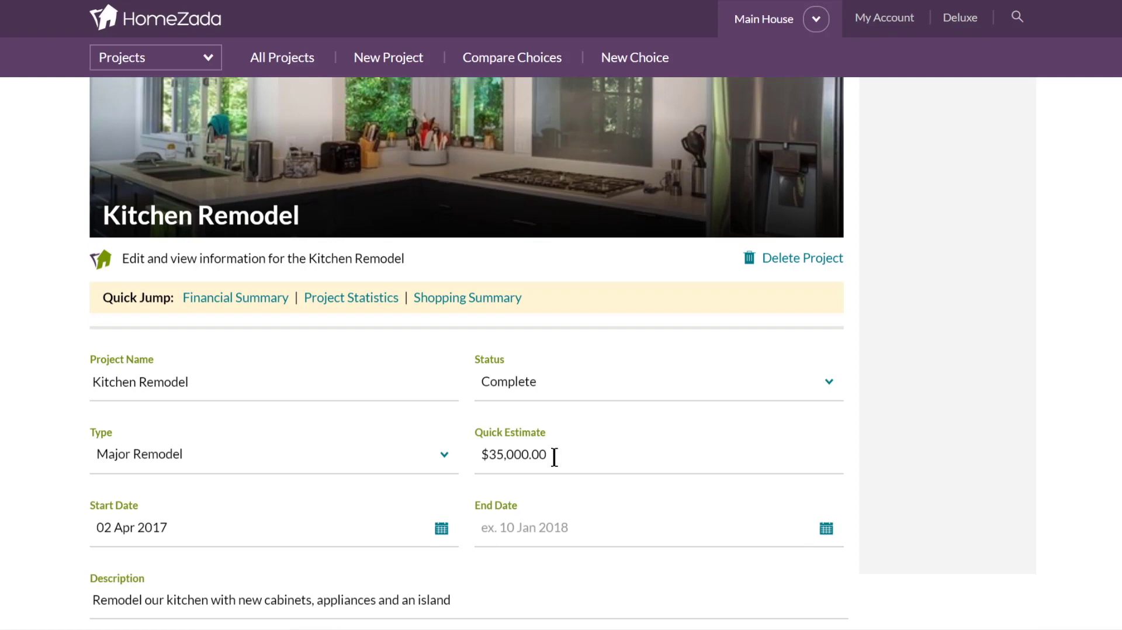
{"action": "scroll", "coordinate": [554, 456], "scroll_direction": "down", "scroll_amount": 3}
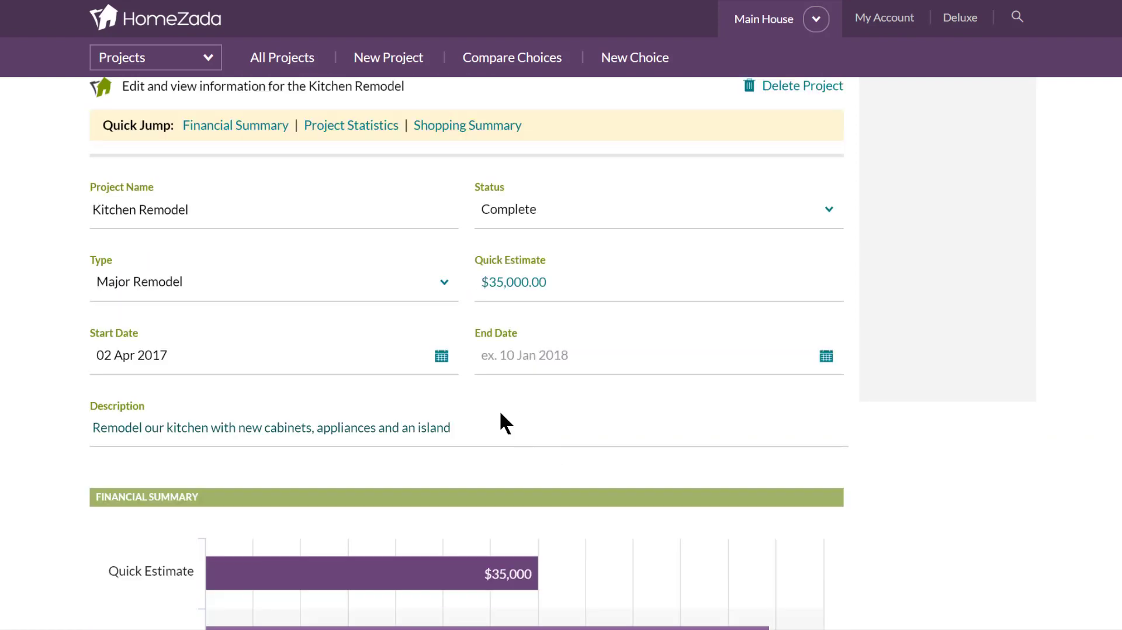
{"action": "scroll", "coordinate": [501, 421], "scroll_direction": "down", "scroll_amount": 3}
{"action": "scroll", "coordinate": [501, 421], "scroll_direction": "down", "scroll_amount": 2}
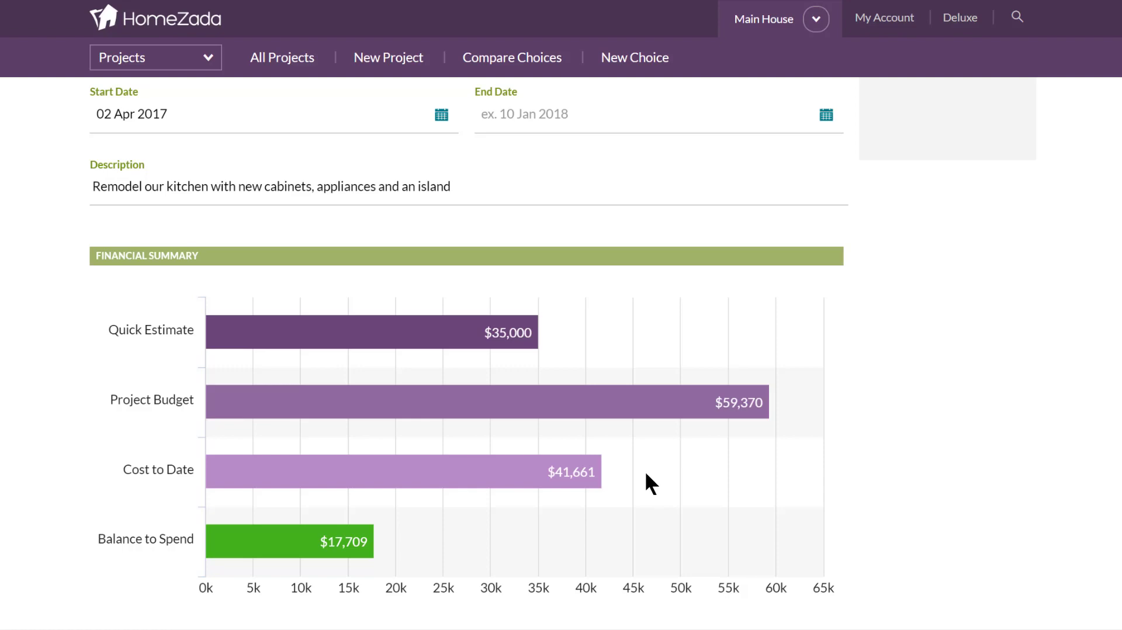
{"action": "scroll", "coordinate": [567, 479], "scroll_direction": "down", "scroll_amount": 2}
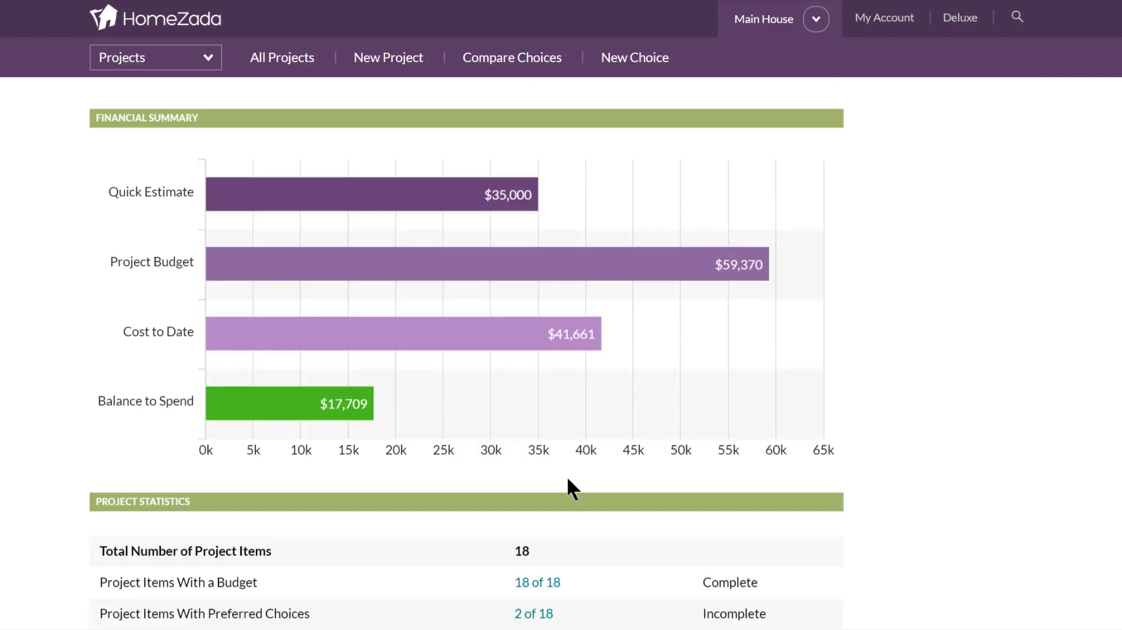
{"action": "scroll", "coordinate": [567, 479], "scroll_direction": "up", "scroll_amount": 6}
{"action": "scroll", "coordinate": [568, 479], "scroll_direction": "up", "scroll_amount": 5}
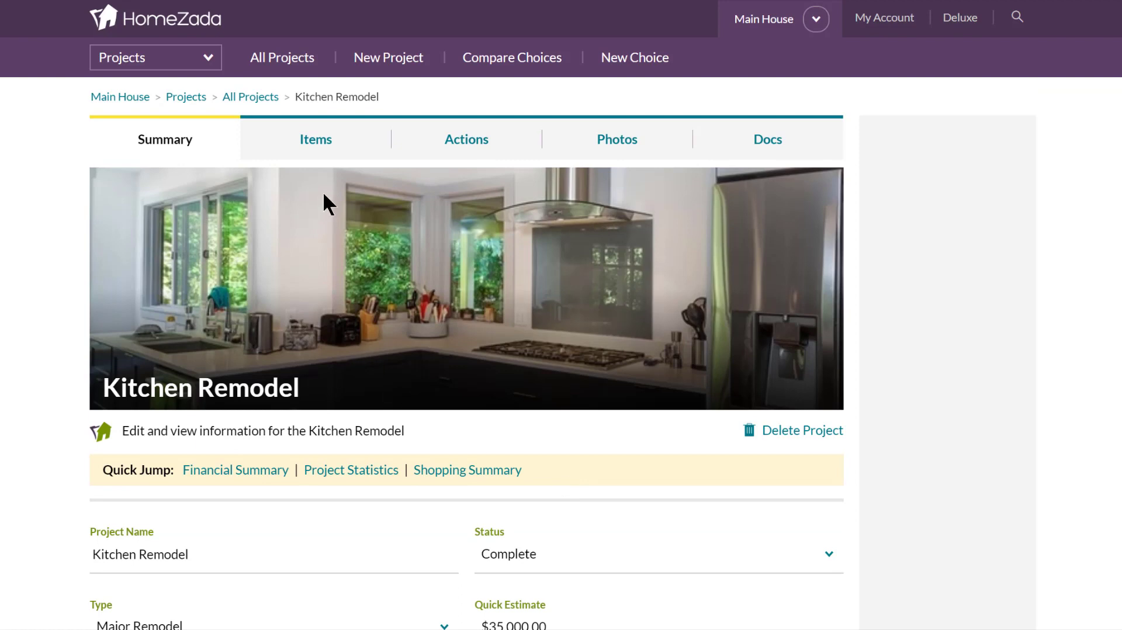
List the Kitchen Remodel items and check the Dishwasher's budget and purchase prices.
{"action": "left_click", "coordinate": [327, 144]}
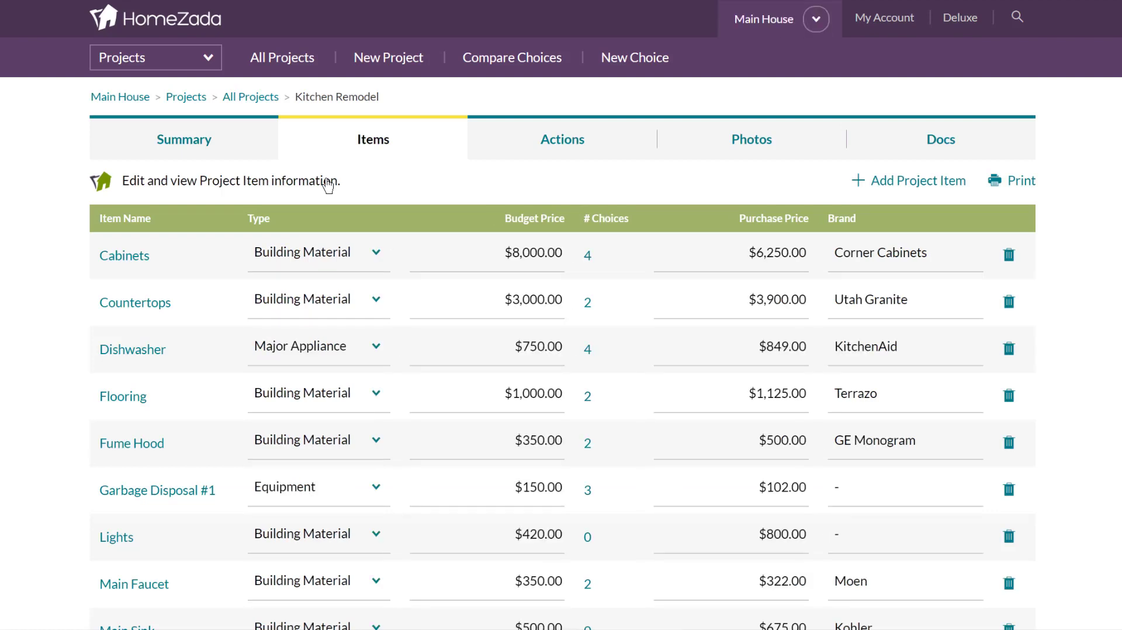
{"action": "scroll", "coordinate": [328, 186], "scroll_direction": "down", "scroll_amount": 1}
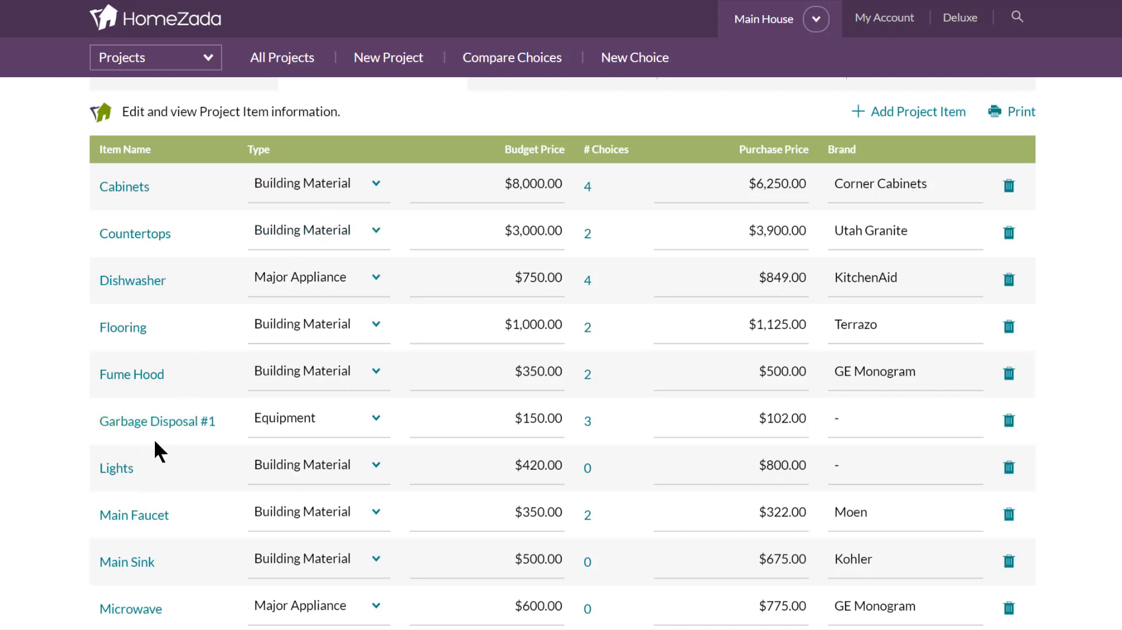
{"action": "left_click", "coordinate": [513, 276]}
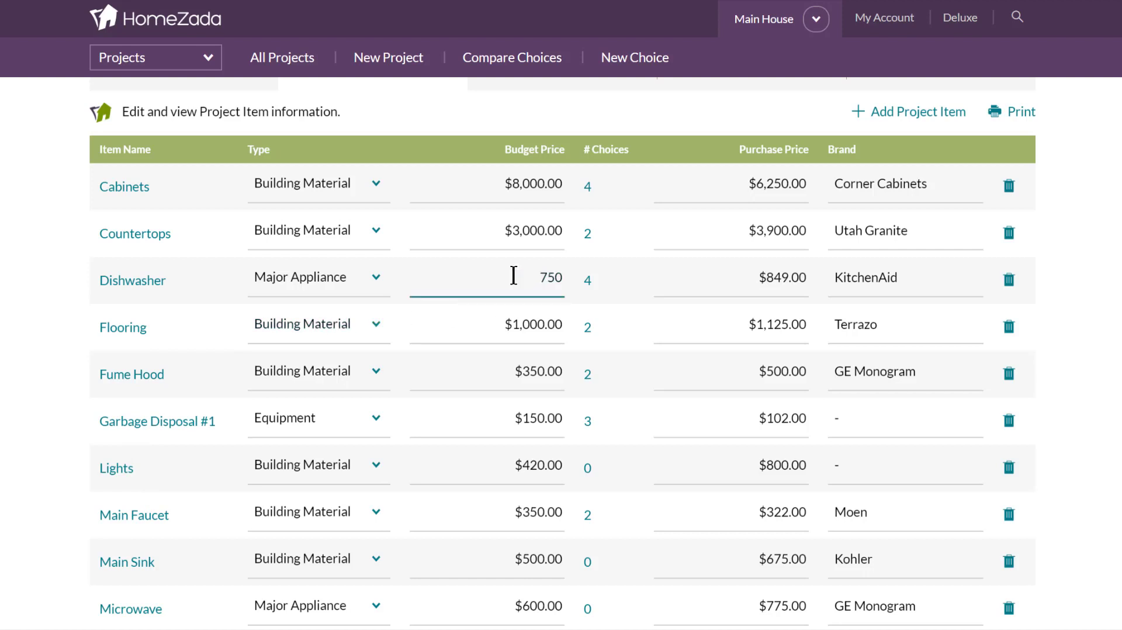
{"action": "left_click", "coordinate": [754, 278]}
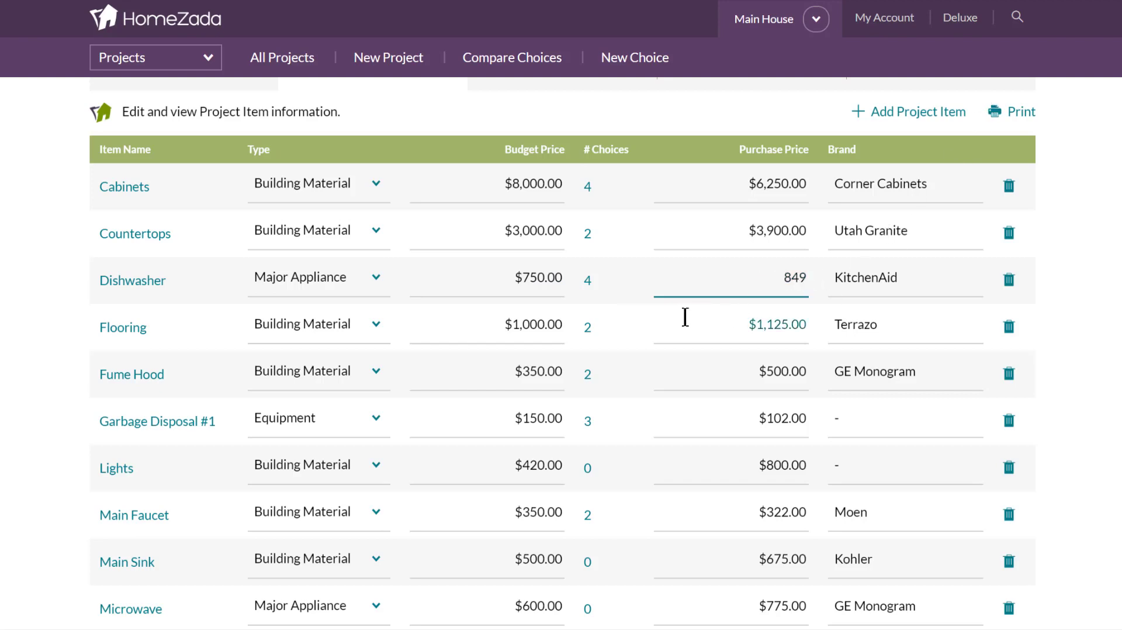
{"action": "scroll", "coordinate": [684, 317], "scroll_direction": "down", "scroll_amount": 5}
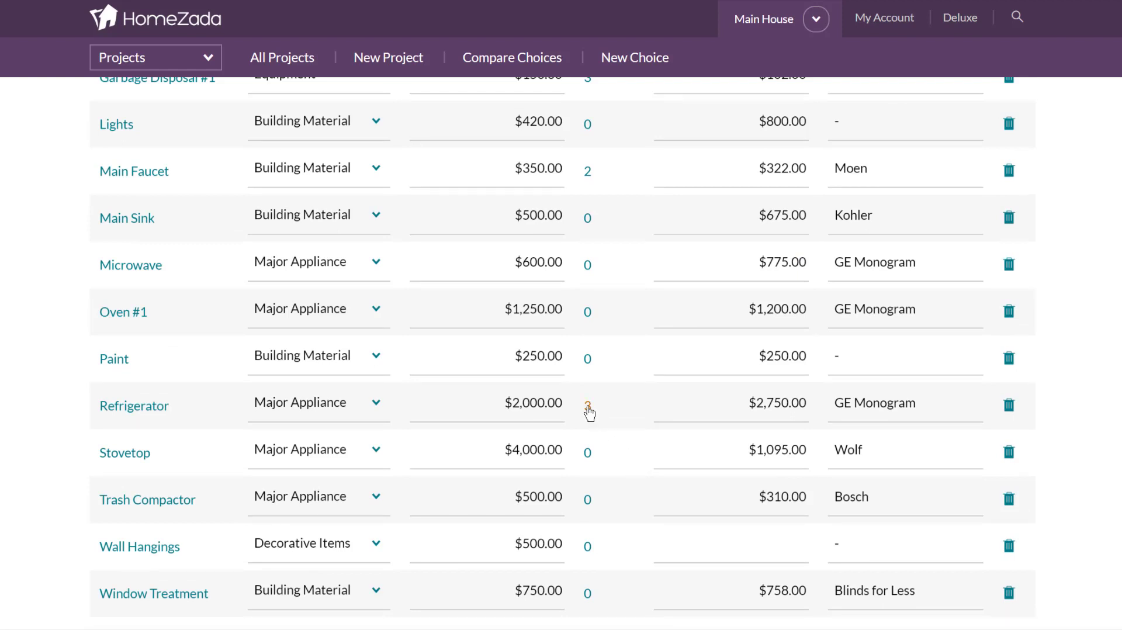
Show the Refrigerator's choices: Electrolux $2,699, GE $1,098, KitchenAid $2,399.
{"action": "left_click", "coordinate": [588, 410]}
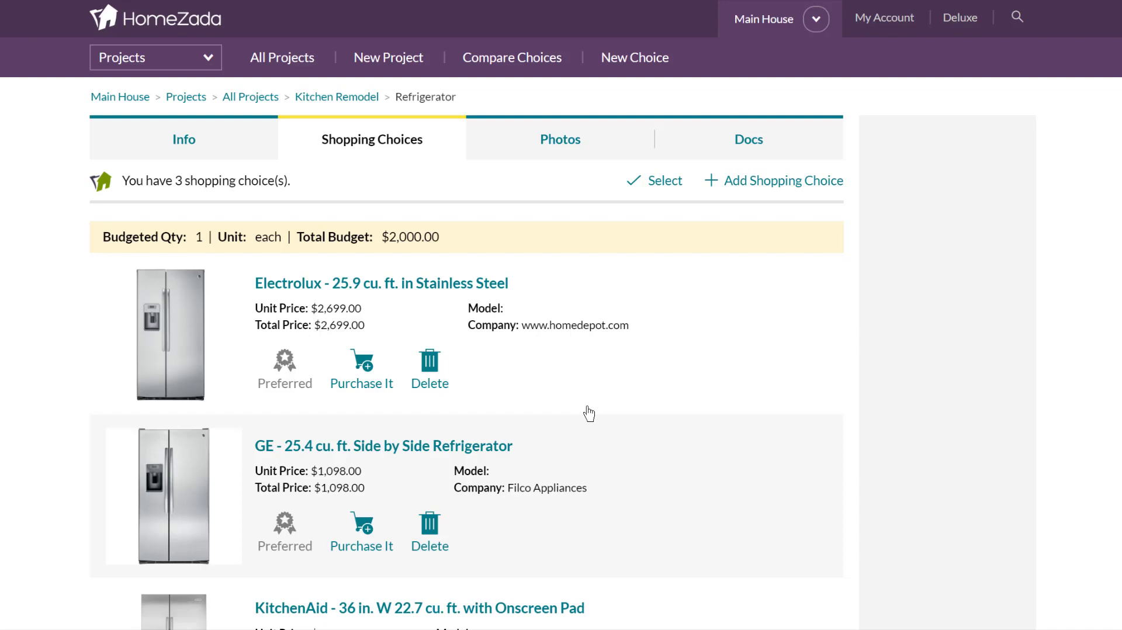
{"action": "scroll", "coordinate": [588, 414], "scroll_direction": "down", "scroll_amount": 2}
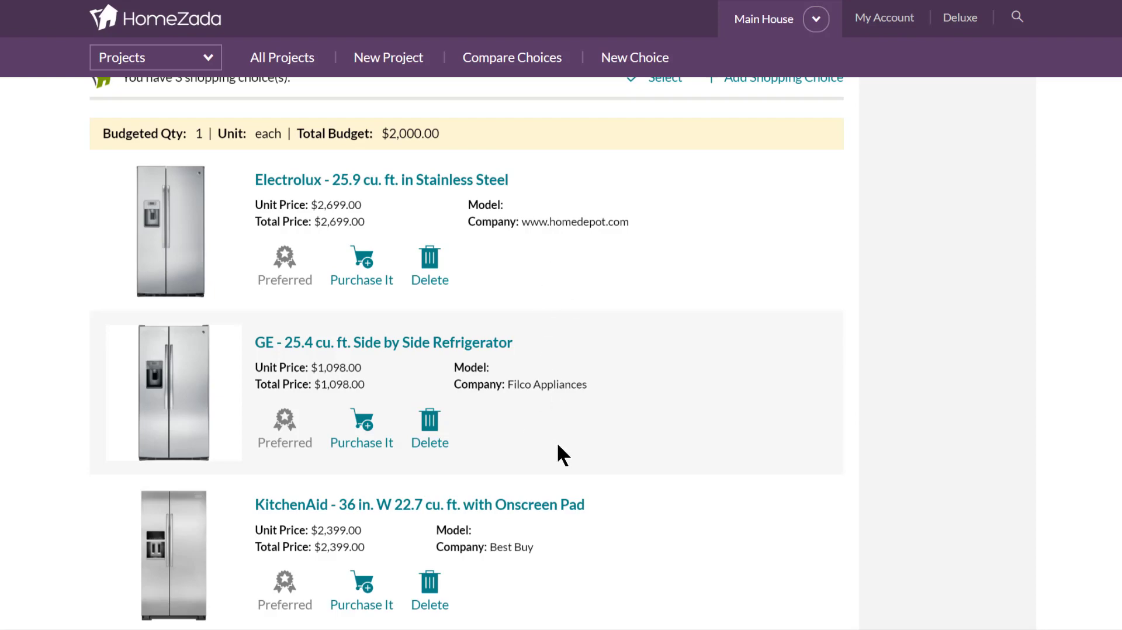
{"action": "scroll", "coordinate": [558, 446], "scroll_direction": "up", "scroll_amount": 2}
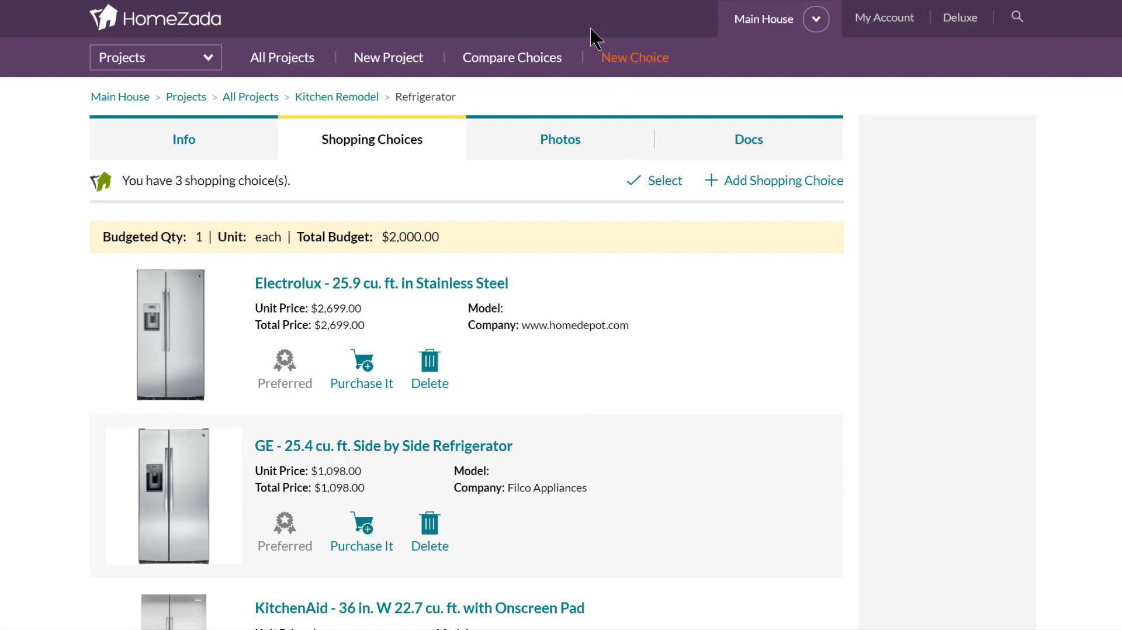
Return to Kitchen Remodel and review its 17 actions, with 01–07 marked done.
{"action": "left_click", "coordinate": [333, 98]}
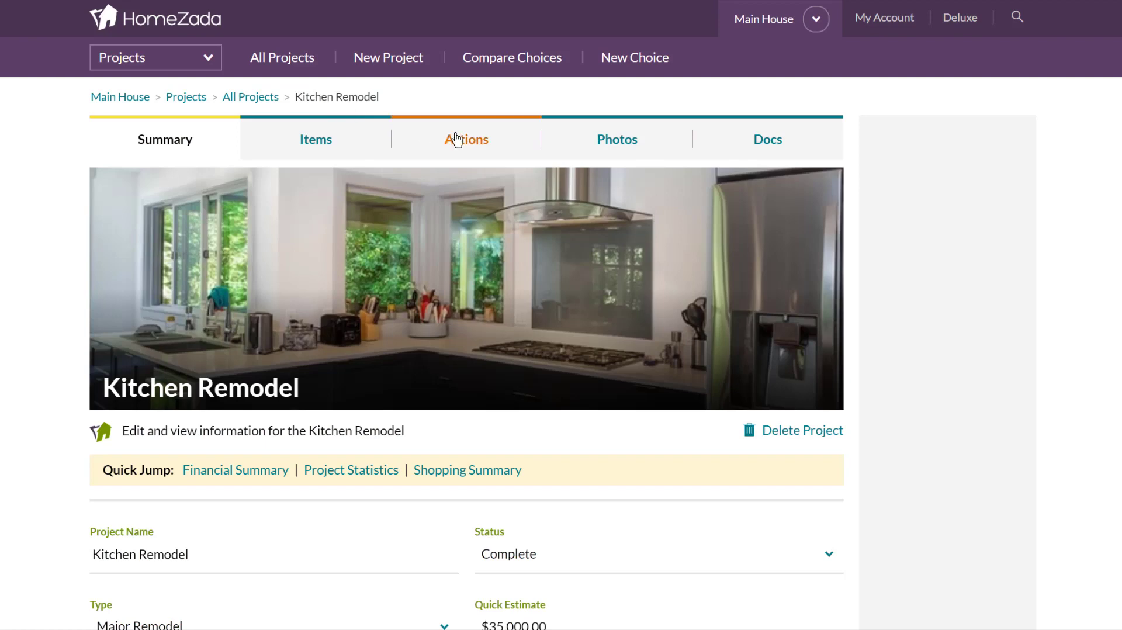
{"action": "left_click", "coordinate": [457, 140]}
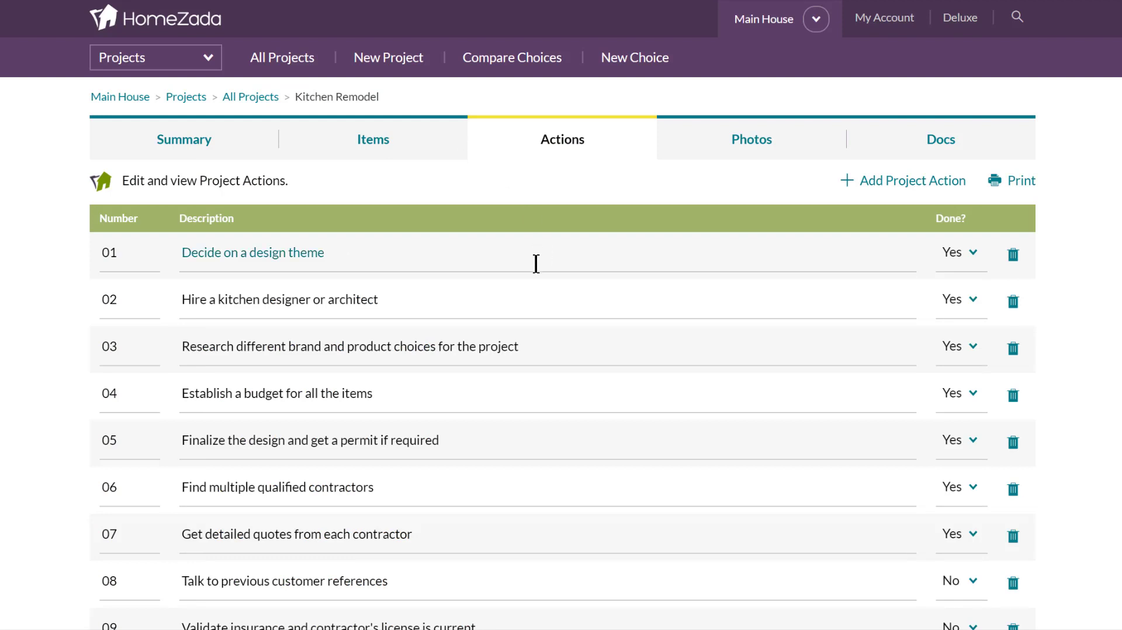
{"action": "scroll", "coordinate": [536, 264], "scroll_direction": "down", "scroll_amount": 1}
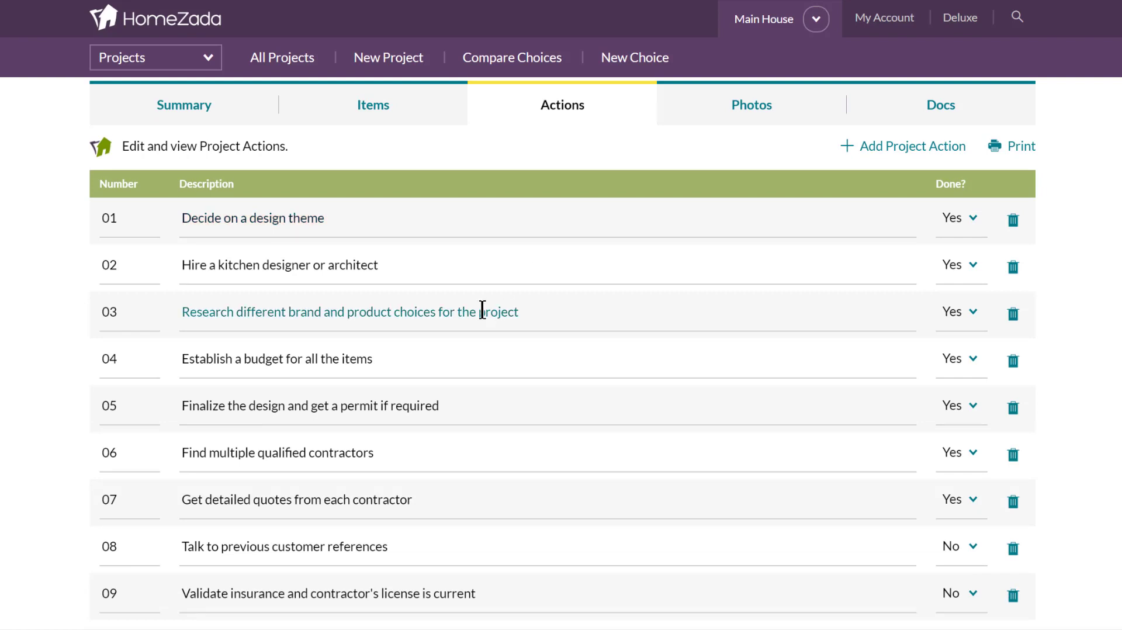
{"action": "scroll", "coordinate": [482, 310], "scroll_direction": "down", "scroll_amount": 2}
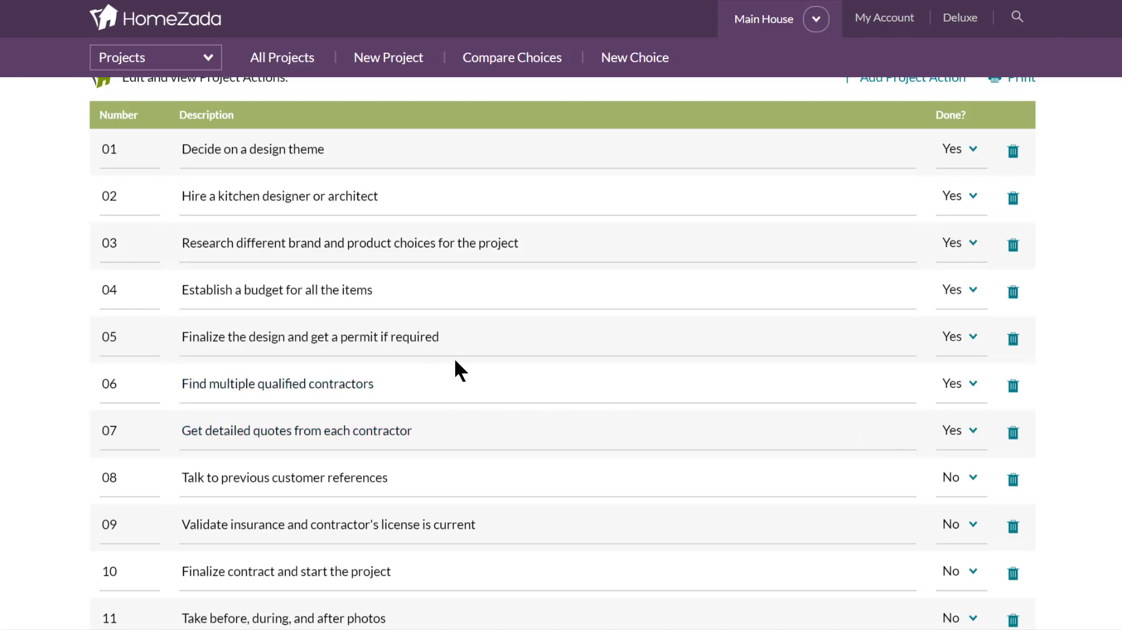
{"action": "scroll", "coordinate": [455, 359], "scroll_direction": "down", "scroll_amount": 3}
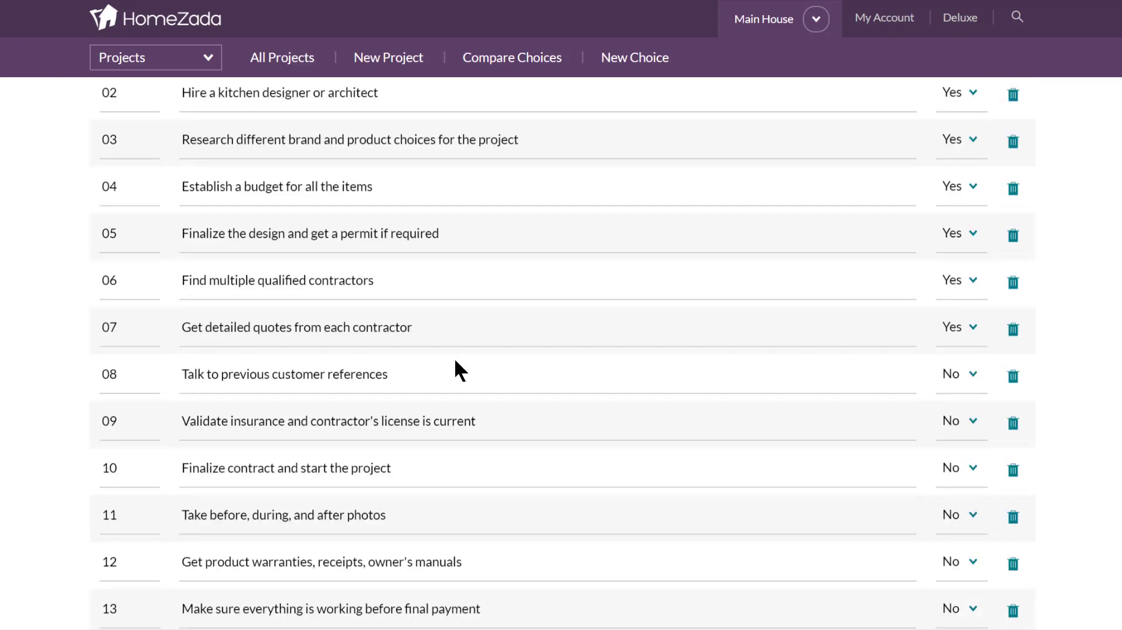
{"action": "scroll", "coordinate": [456, 361], "scroll_direction": "down", "scroll_amount": 2}
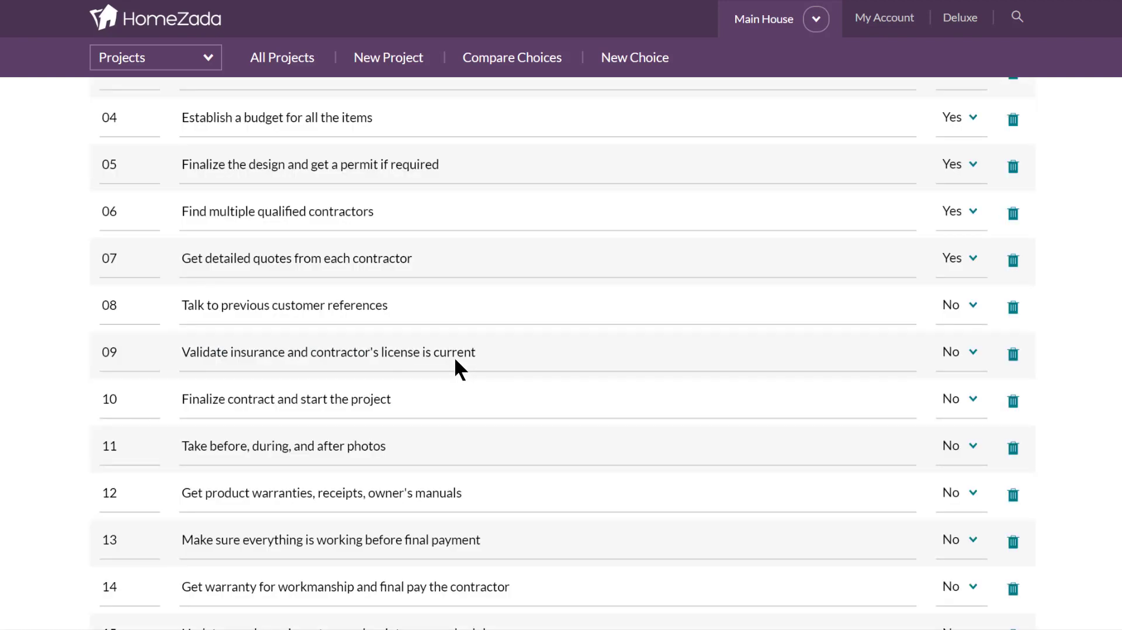
{"action": "scroll", "coordinate": [455, 358], "scroll_direction": "down", "scroll_amount": 2}
{"action": "scroll", "coordinate": [455, 359], "scroll_direction": "down", "scroll_amount": 2}
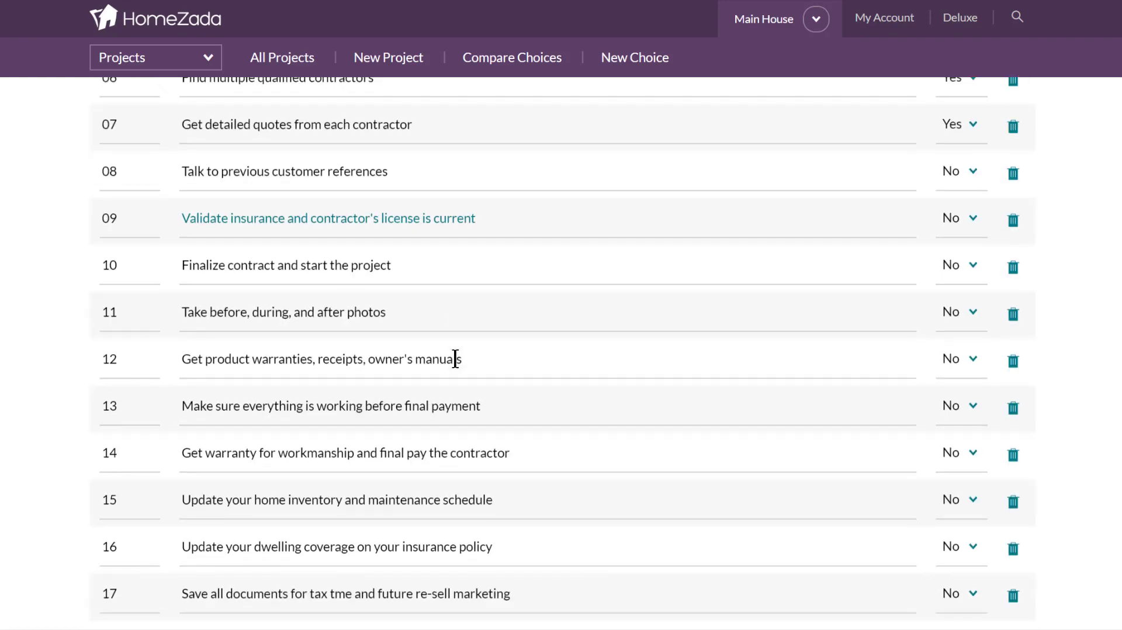
{"action": "scroll", "coordinate": [456, 359], "scroll_direction": "up", "scroll_amount": 10}
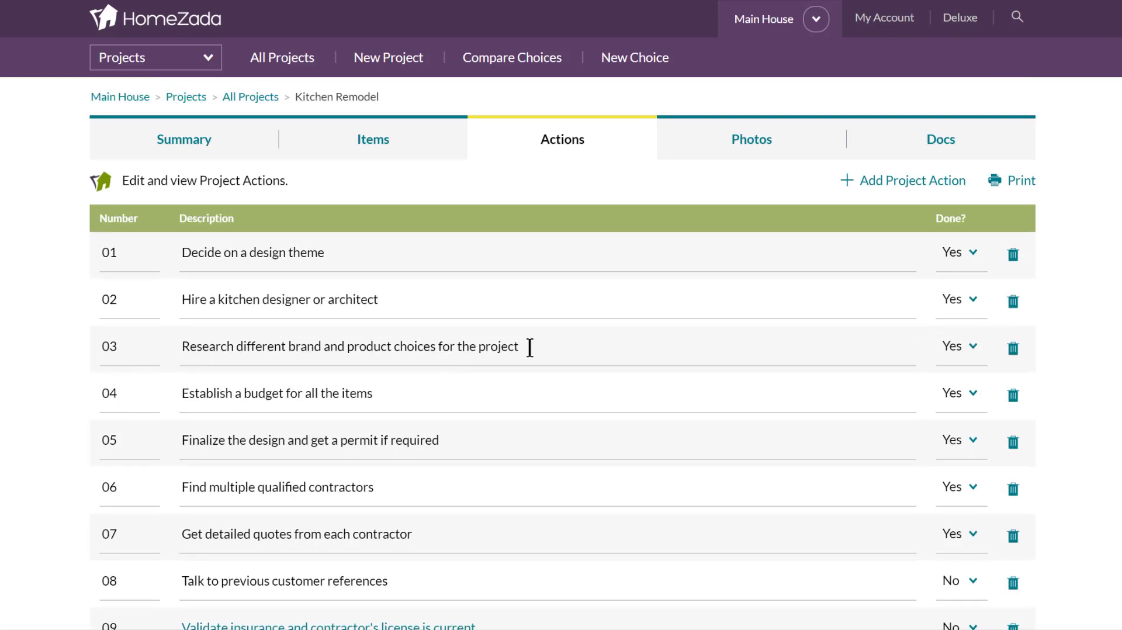
{"action": "left_click", "coordinate": [746, 148]}
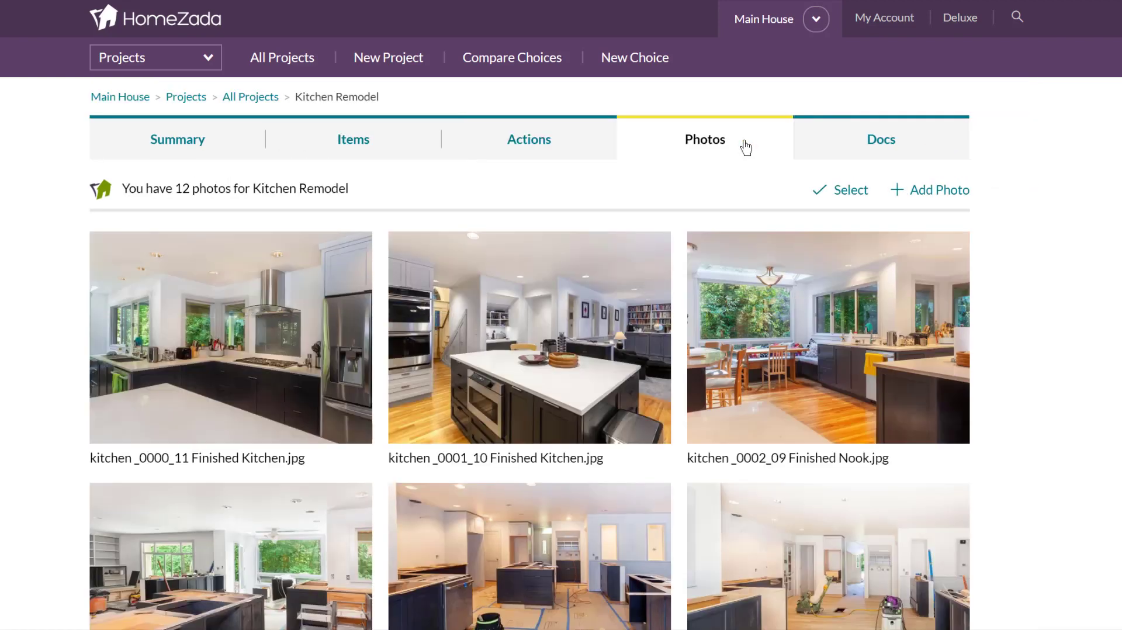
{"action": "scroll", "coordinate": [740, 270], "scroll_direction": "down", "scroll_amount": 4}
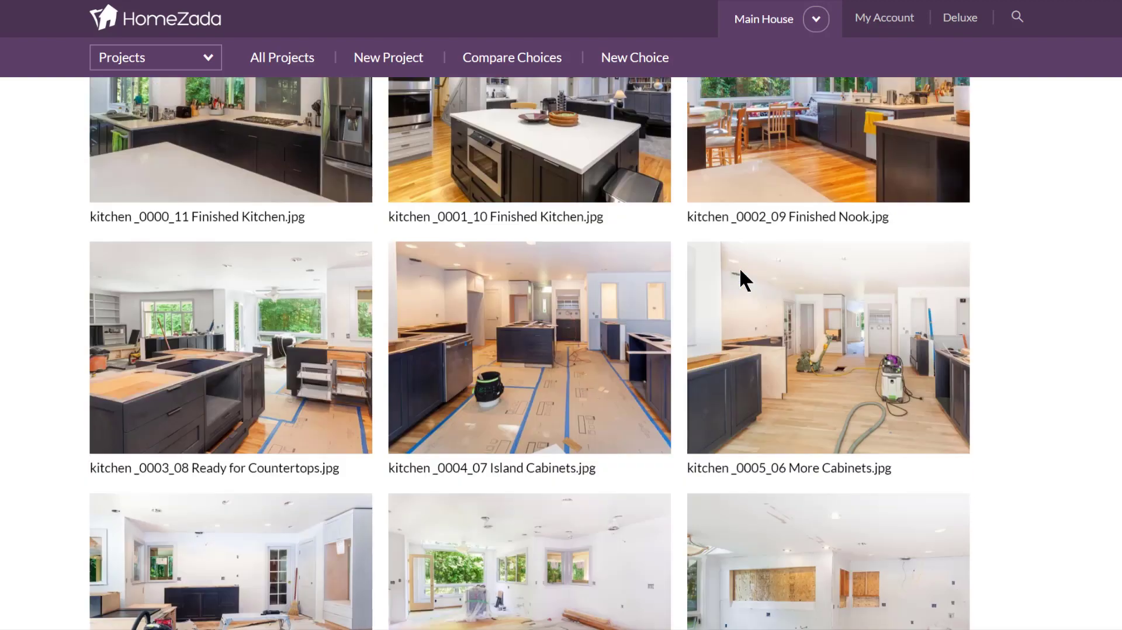
{"action": "scroll", "coordinate": [740, 270], "scroll_direction": "down", "scroll_amount": 6}
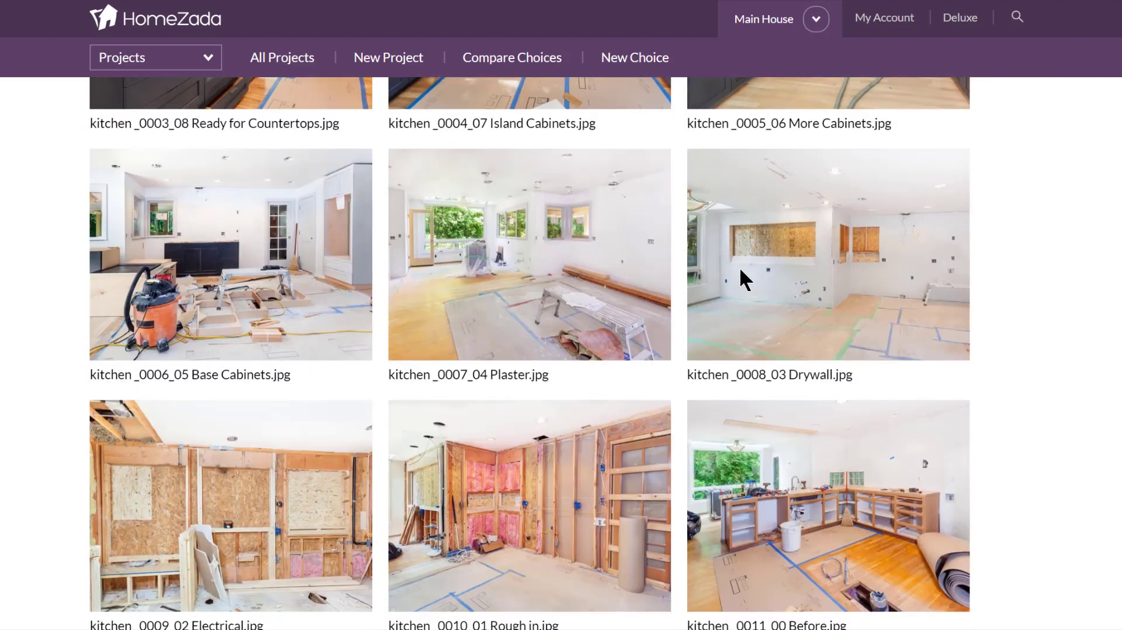
{"action": "scroll", "coordinate": [740, 270], "scroll_direction": "down", "scroll_amount": 1}
{"action": "scroll", "coordinate": [740, 269], "scroll_direction": "up", "scroll_amount": 5}
{"action": "scroll", "coordinate": [738, 267], "scroll_direction": "up", "scroll_amount": 2}
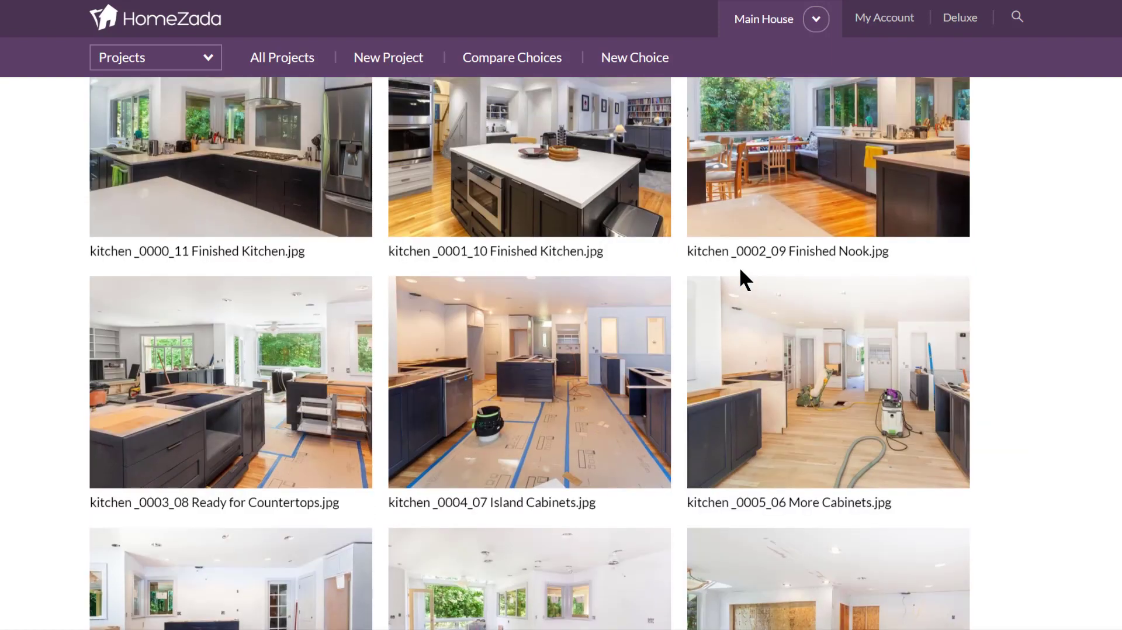
{"action": "scroll", "coordinate": [739, 267], "scroll_direction": "up", "scroll_amount": 3}
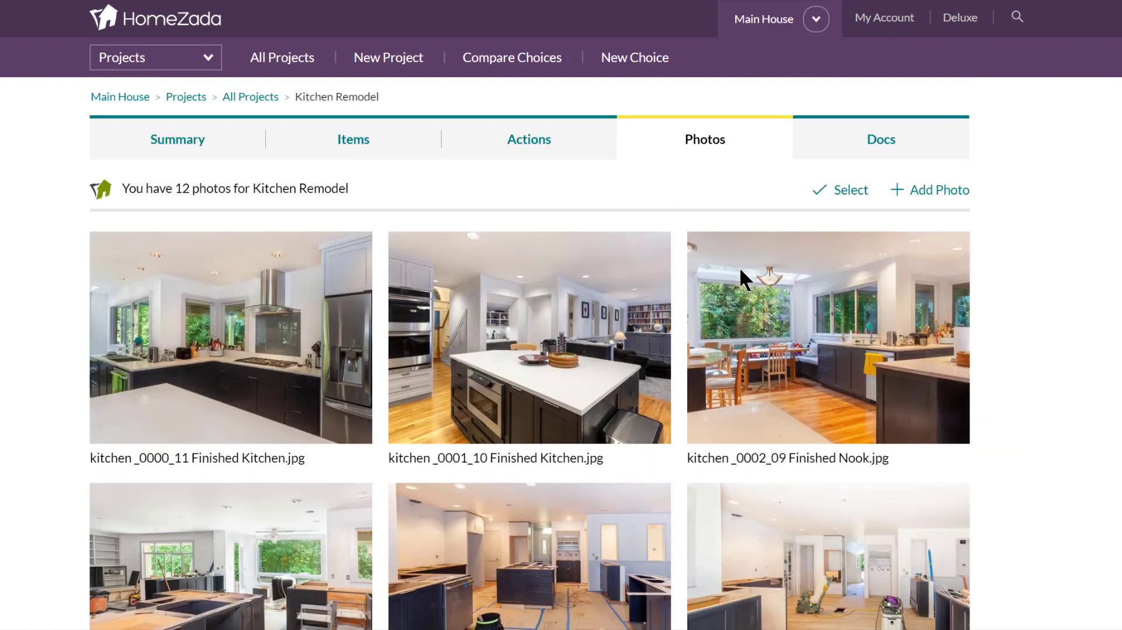
Show the Kitchen Remodel's 5 documents, from Electrical Plans to Permits for Kitchen.
{"action": "left_click", "coordinate": [895, 134]}
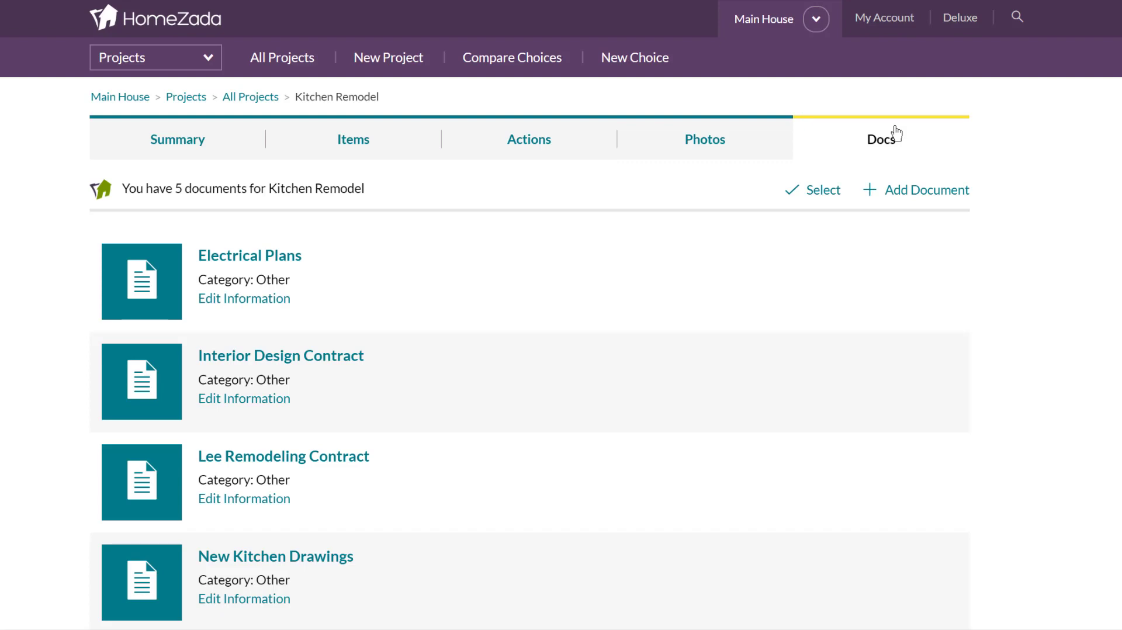
{"action": "scroll", "coordinate": [795, 262], "scroll_direction": "down", "scroll_amount": 2}
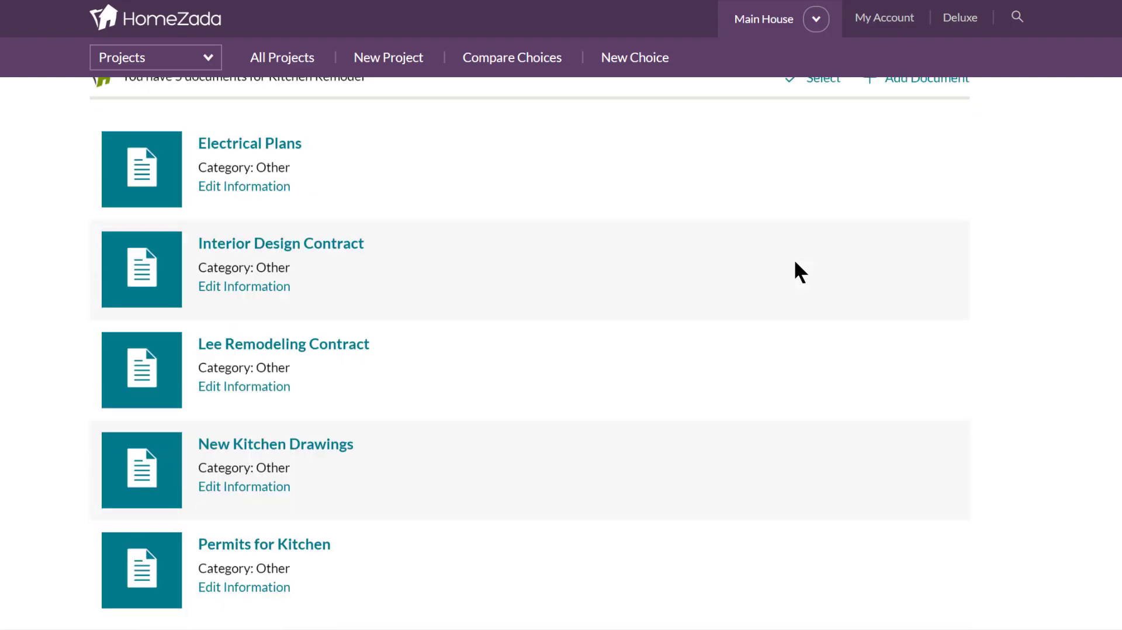
{"action": "scroll", "coordinate": [795, 261], "scroll_direction": "up", "scroll_amount": 2}
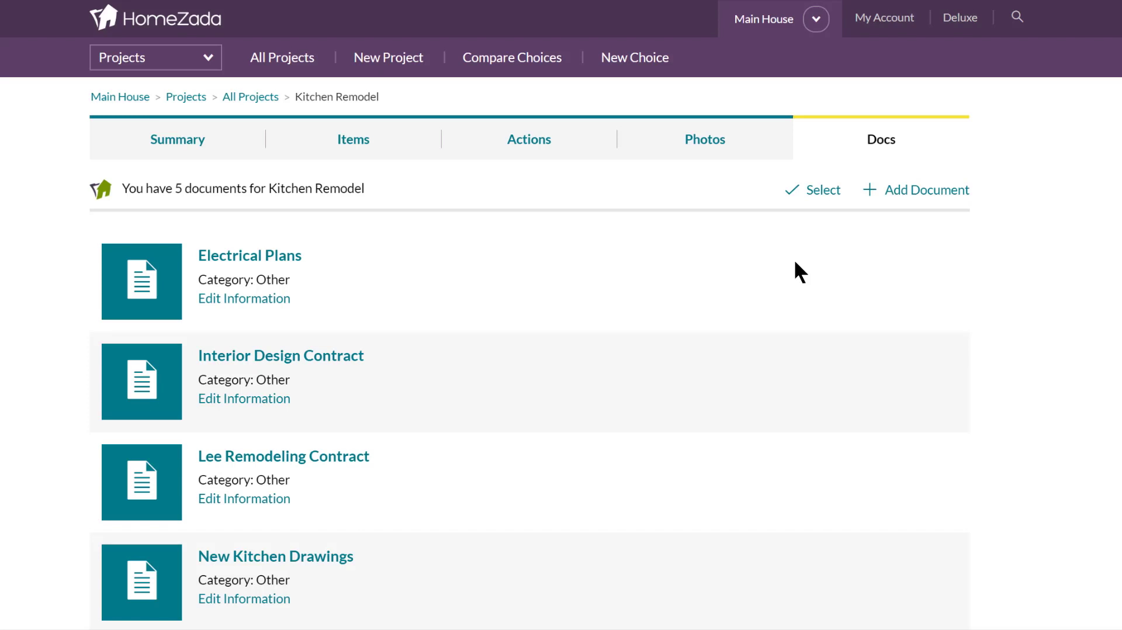
Compare Kitchen Remodel shopping choices and view the Dishwasher choices against their $750.00 budget.
{"action": "left_click", "coordinate": [512, 58]}
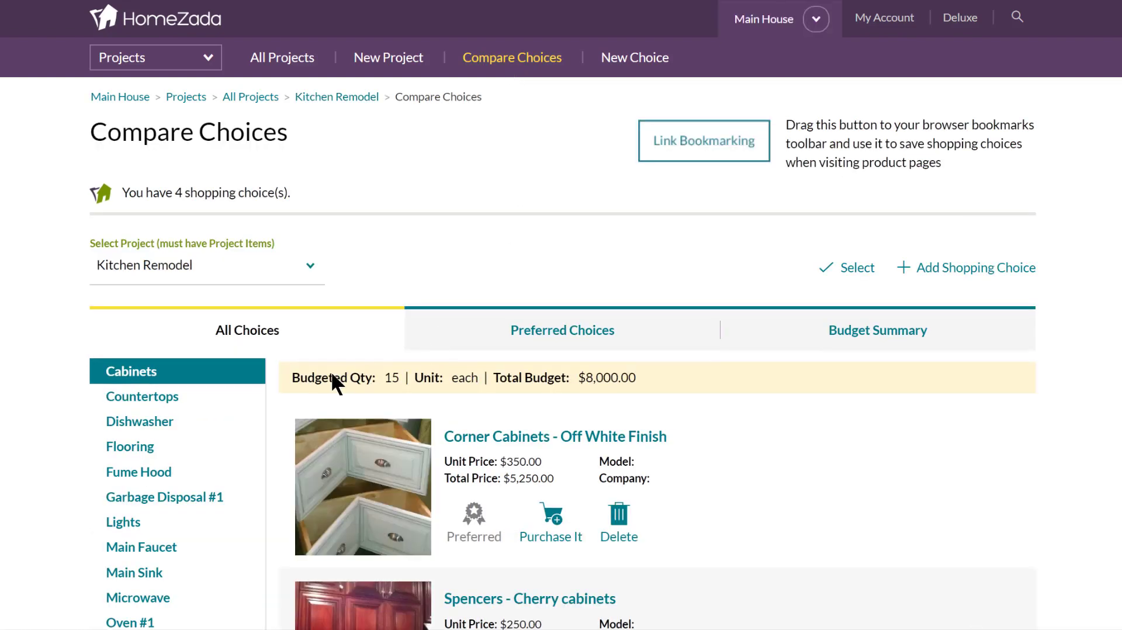
{"action": "scroll", "coordinate": [331, 371], "scroll_direction": "down", "scroll_amount": 4}
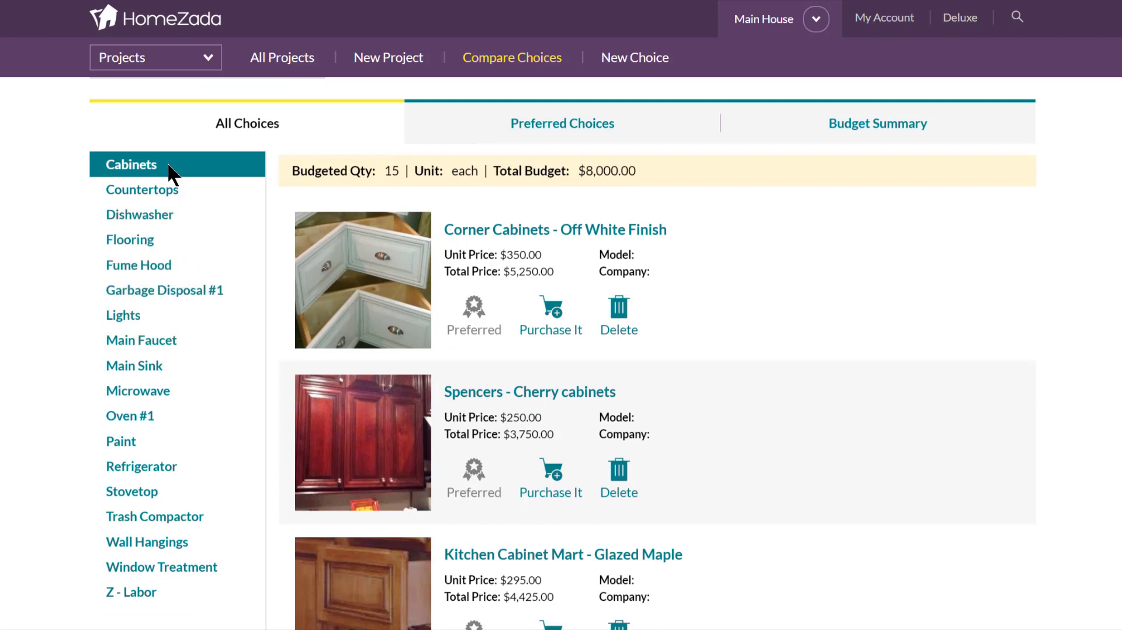
{"action": "left_click", "coordinate": [150, 223]}
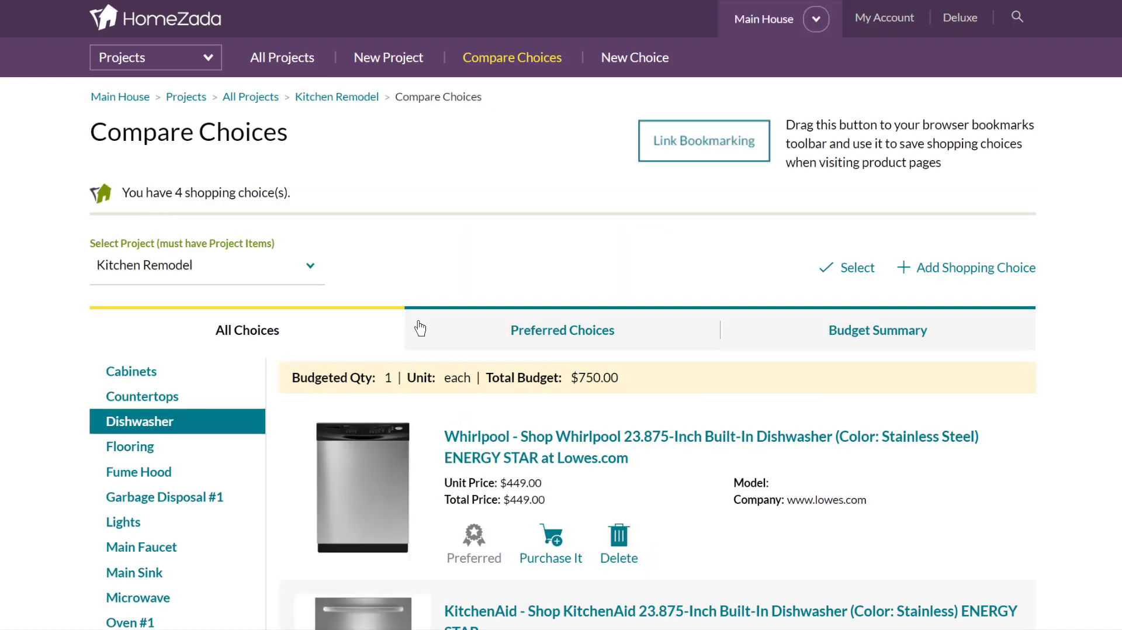
{"action": "scroll", "coordinate": [420, 329], "scroll_direction": "down", "scroll_amount": 2}
{"action": "scroll", "coordinate": [420, 329], "scroll_direction": "down", "scroll_amount": 3}
{"action": "scroll", "coordinate": [420, 325], "scroll_direction": "up", "scroll_amount": 5}
Review the Kitchen Remodel budget table, including the Dishwasher's $849.00 choice against its $750.00 budget.
{"action": "left_click", "coordinate": [877, 345]}
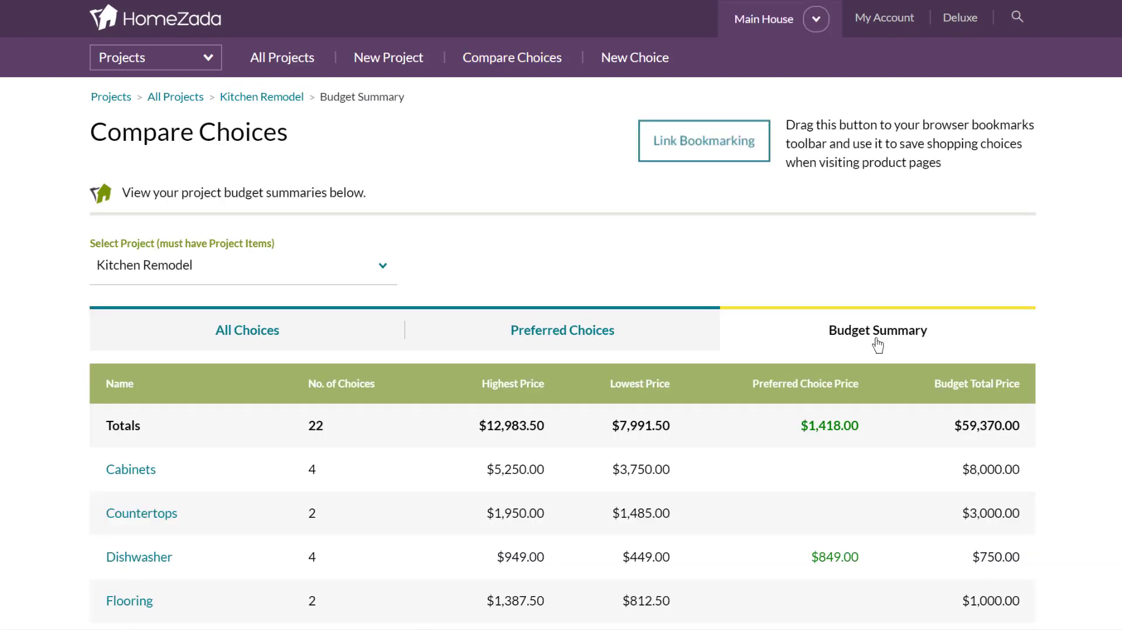
{"action": "scroll", "coordinate": [877, 345], "scroll_direction": "down", "scroll_amount": 2}
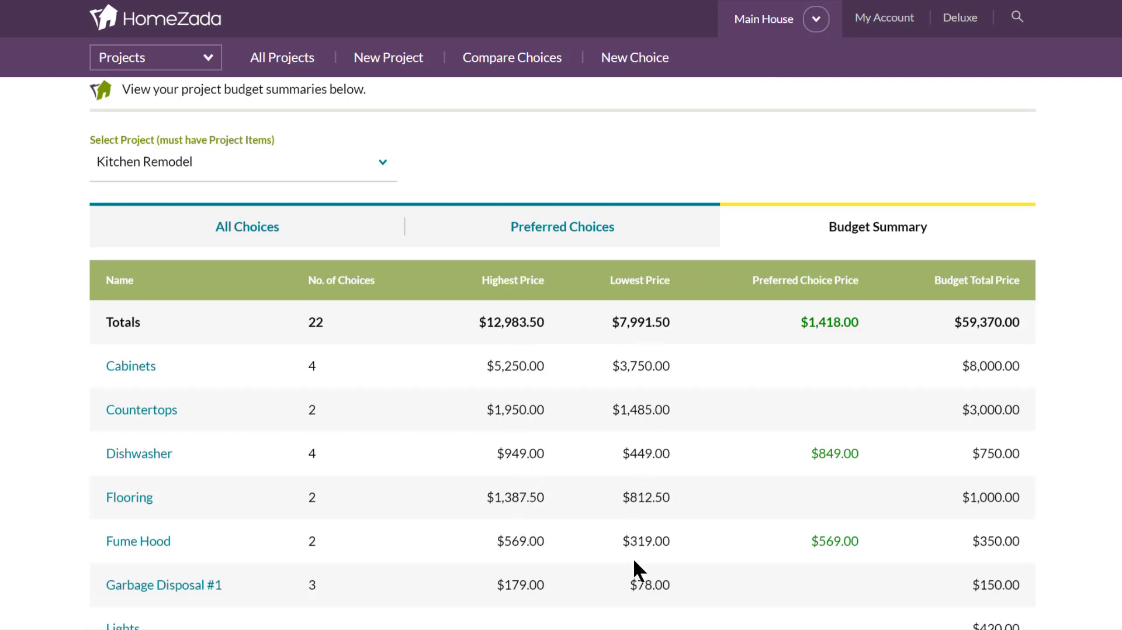
{"action": "scroll", "coordinate": [653, 442], "scroll_direction": "up", "scroll_amount": 2}
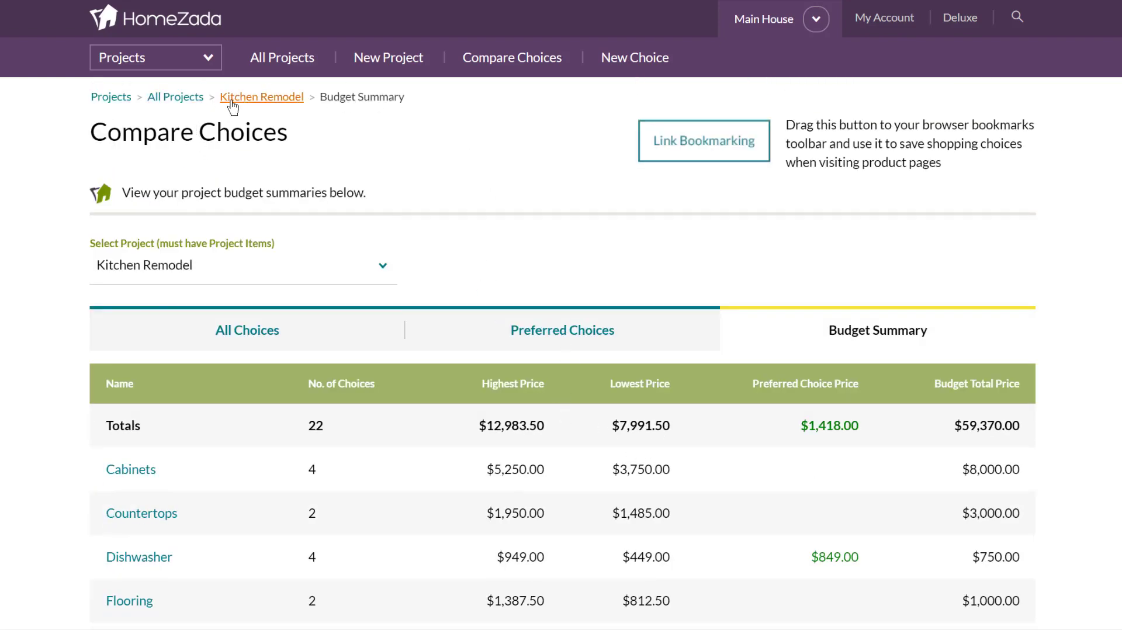
Go from All Projects back to Main House and open its home remodel projects overview.
{"action": "left_click", "coordinate": [178, 98]}
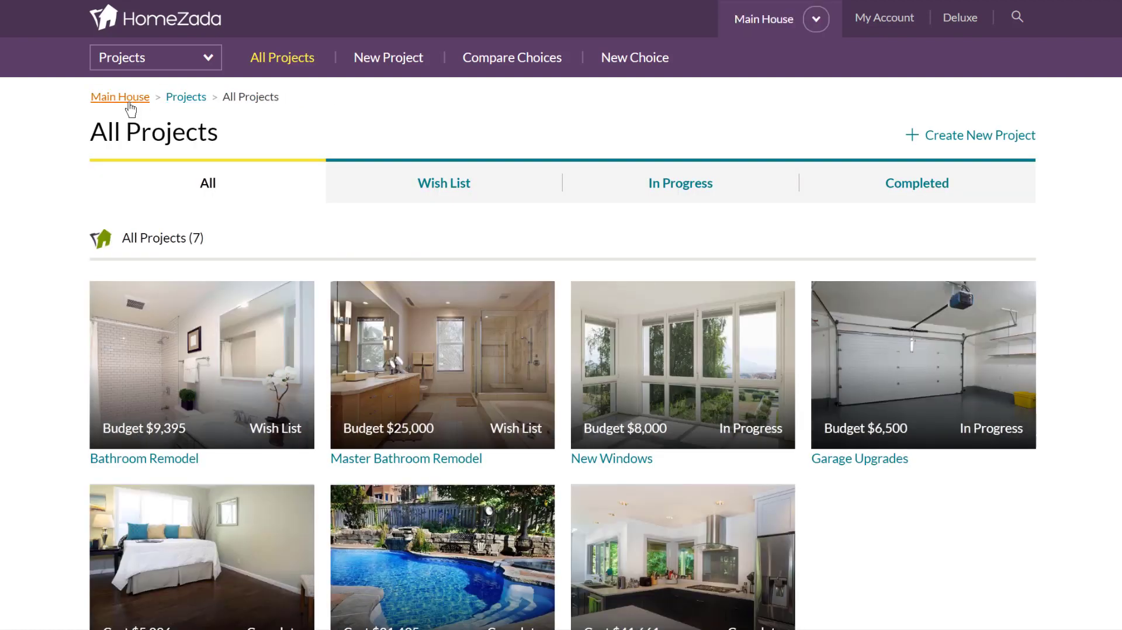
{"action": "left_click", "coordinate": [184, 98]}
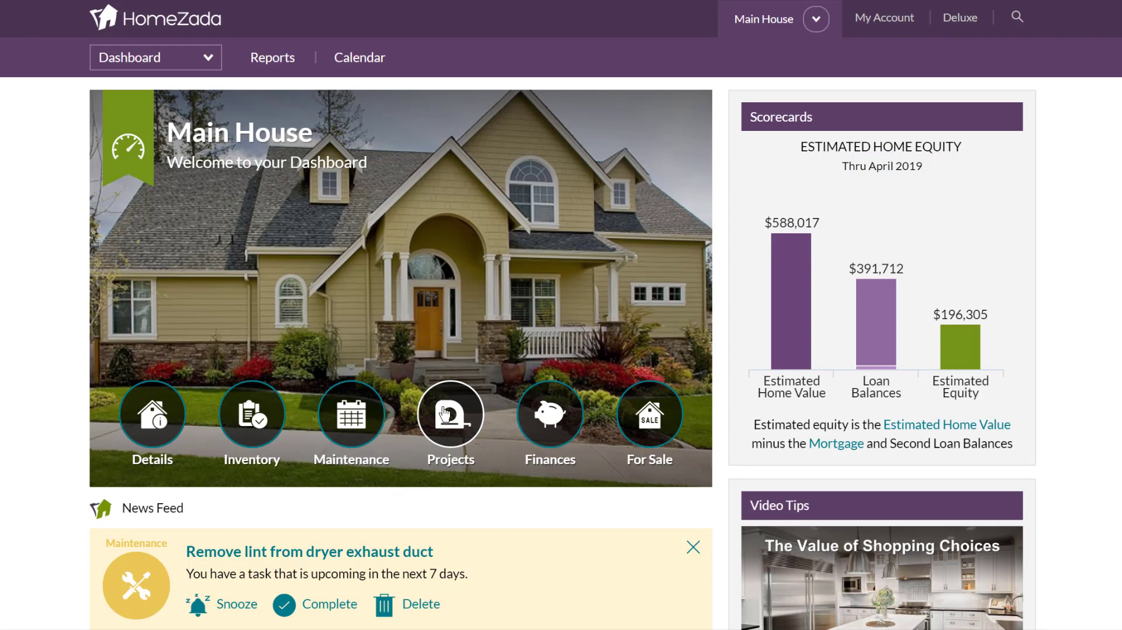
{"action": "scroll", "coordinate": [463, 437], "scroll_direction": "down", "scroll_amount": 1}
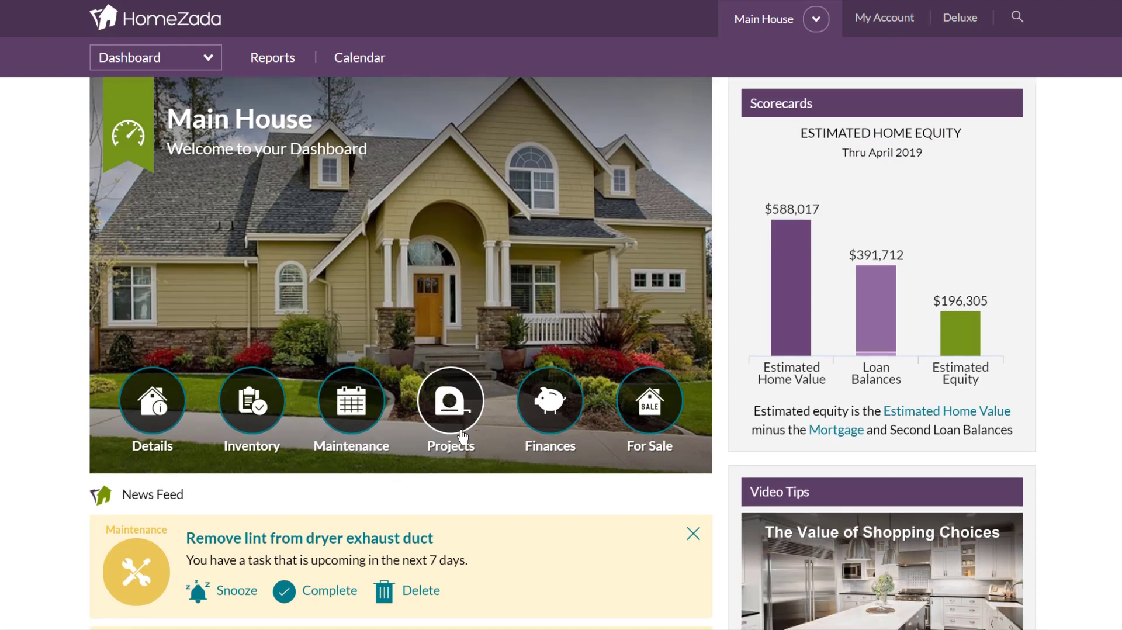
{"action": "left_click", "coordinate": [463, 437]}
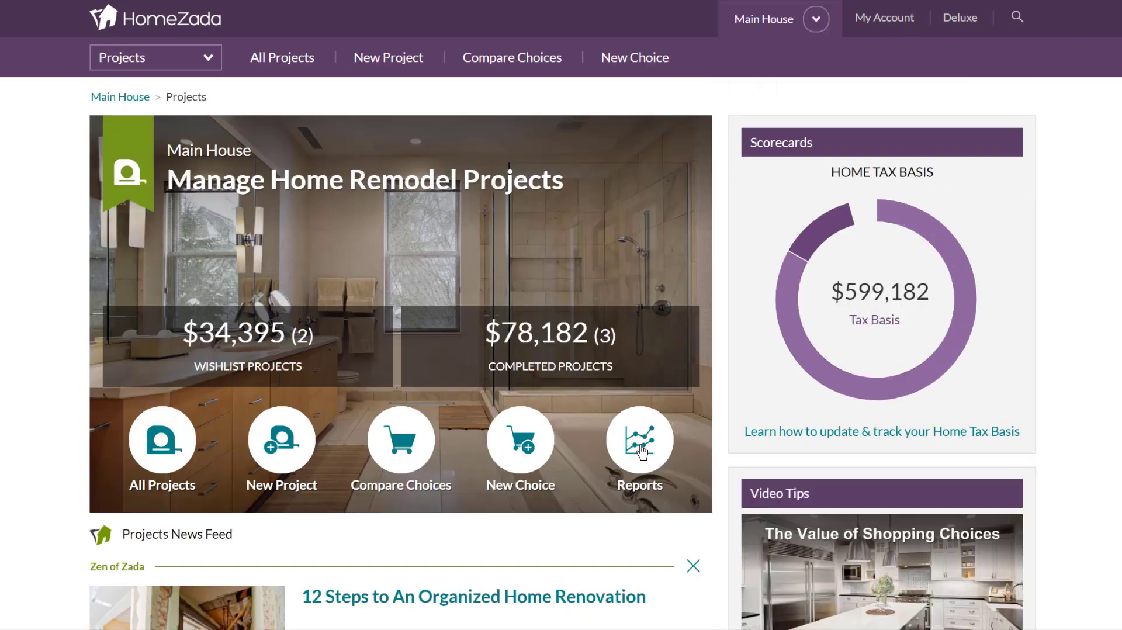
Review the Projects report: $34,395 wish list, $14,500 in progress, $78,182 complete, $142,790 total.
{"action": "left_click", "coordinate": [642, 452]}
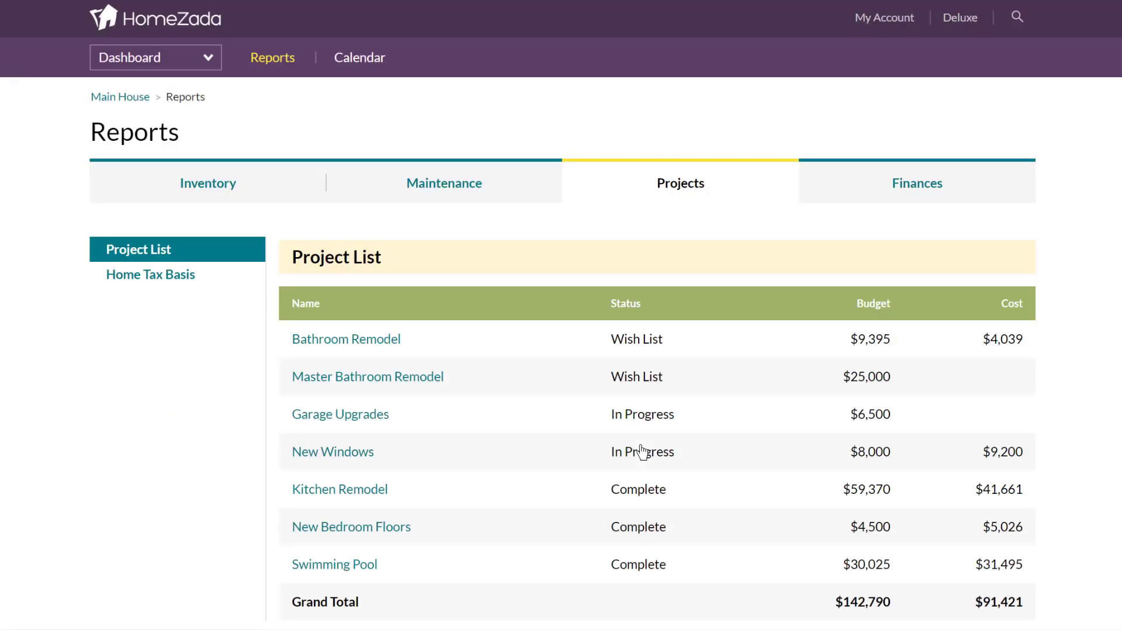
{"action": "scroll", "coordinate": [641, 452], "scroll_direction": "down", "scroll_amount": 3}
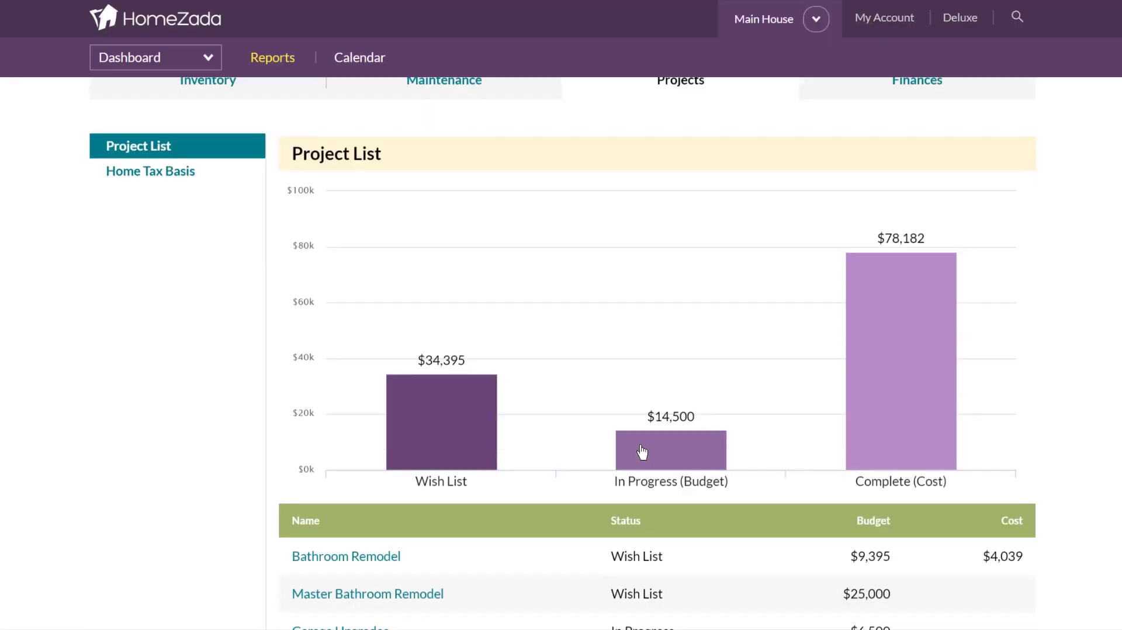
{"action": "mouse_move", "coordinate": [500, 399]}
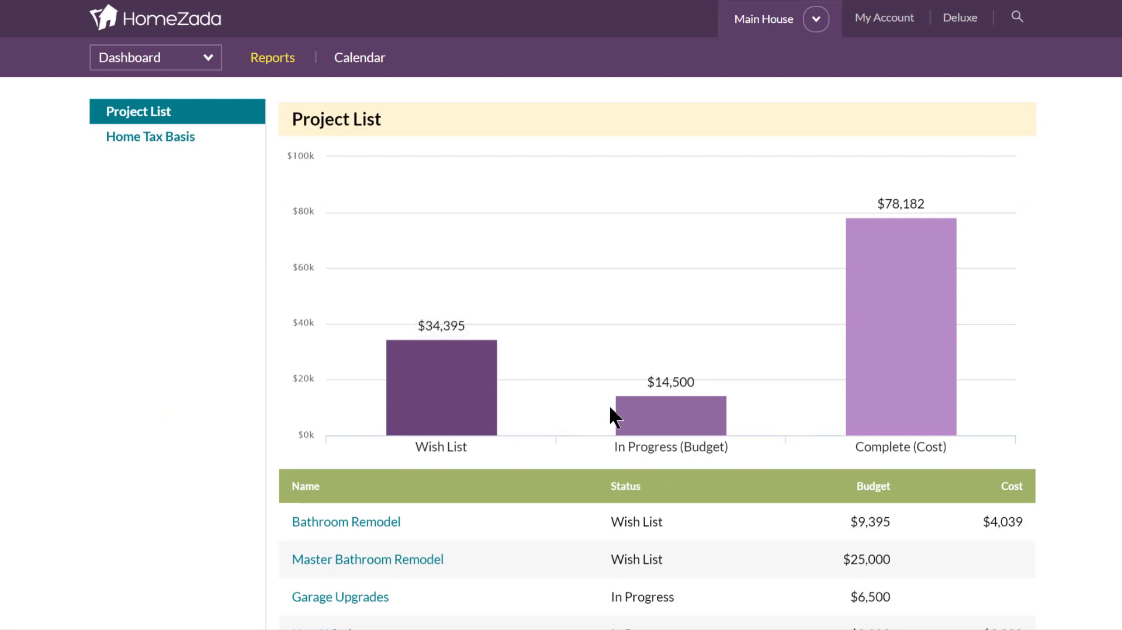
{"action": "mouse_move", "coordinate": [866, 398]}
{"action": "scroll", "coordinate": [866, 398], "scroll_direction": "down", "scroll_amount": 3}
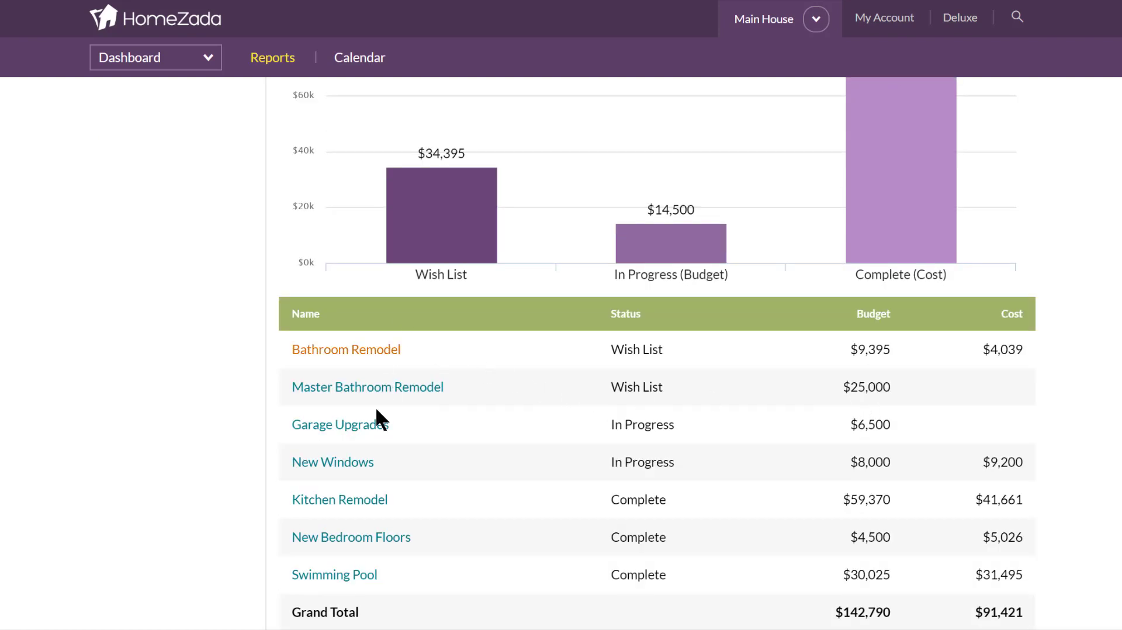
{"action": "scroll", "coordinate": [373, 436], "scroll_direction": "down", "scroll_amount": 1}
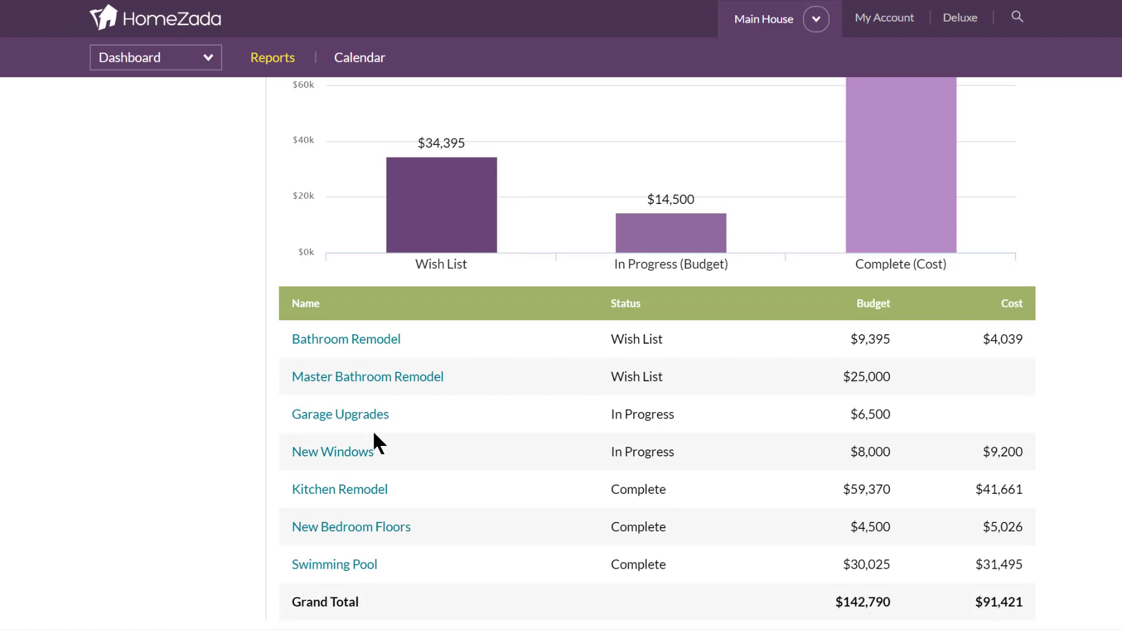
{"action": "scroll", "coordinate": [373, 433], "scroll_direction": "up", "scroll_amount": 5}
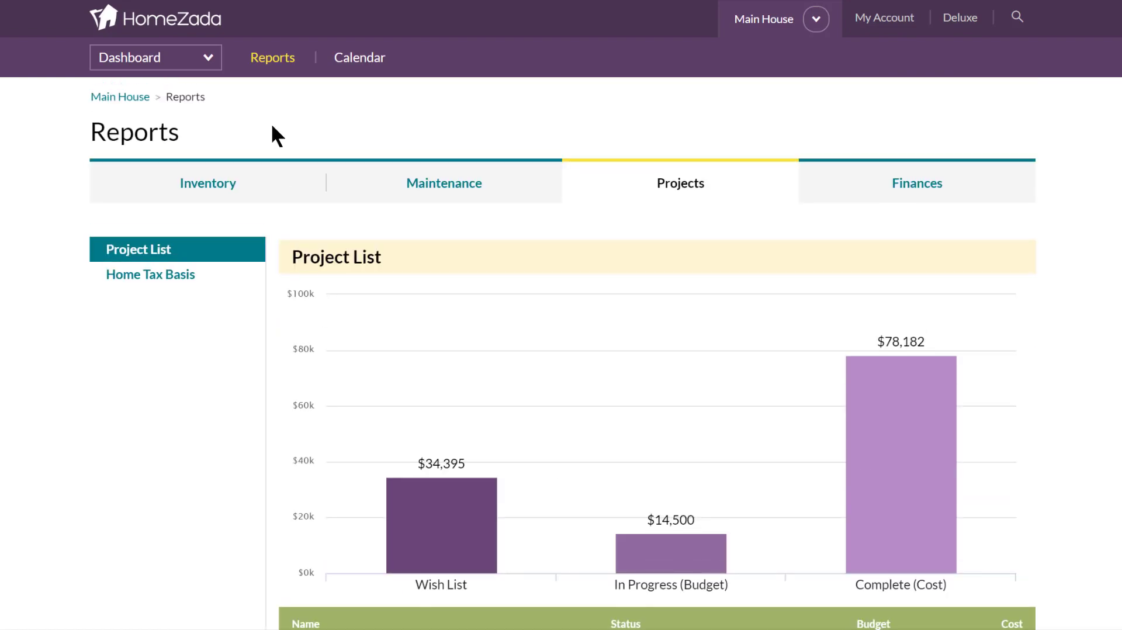
Return to the Main House dashboard and browse its feed and $196,305 equity scorecard.
{"action": "left_click", "coordinate": [129, 100]}
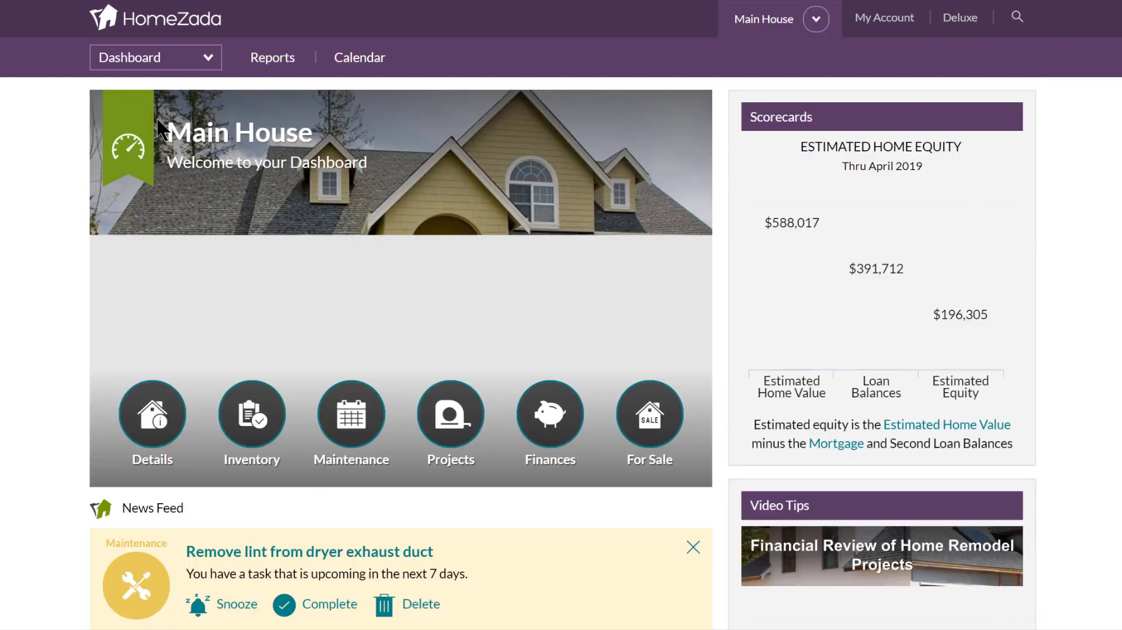
{"action": "scroll", "coordinate": [232, 186], "scroll_direction": "down", "scroll_amount": 7}
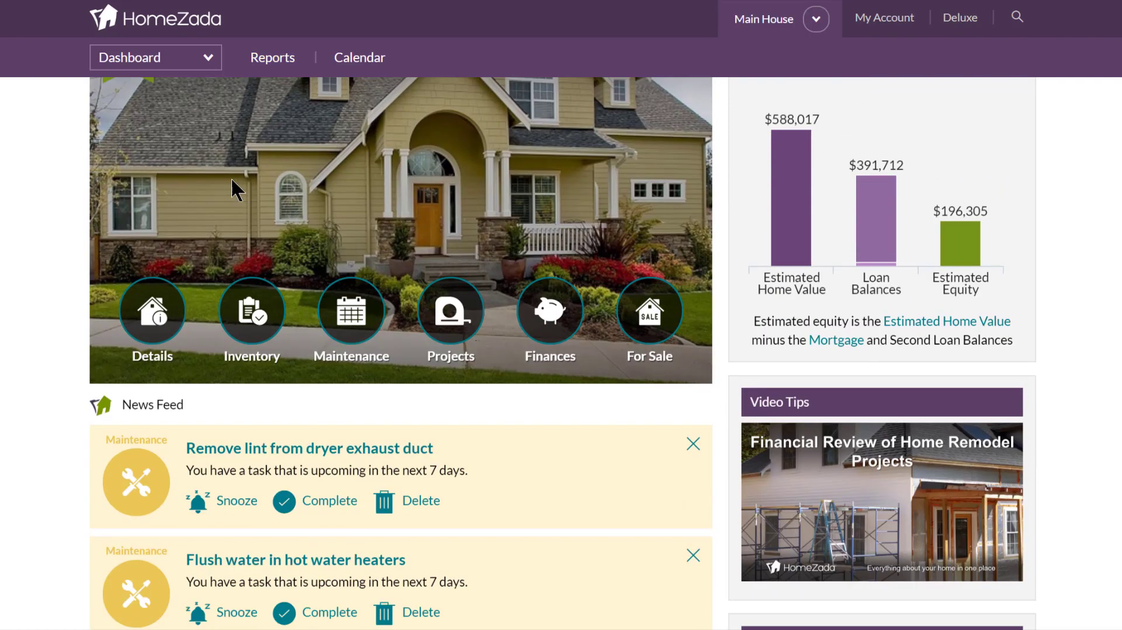
{"action": "scroll", "coordinate": [232, 181], "scroll_direction": "down", "scroll_amount": 10}
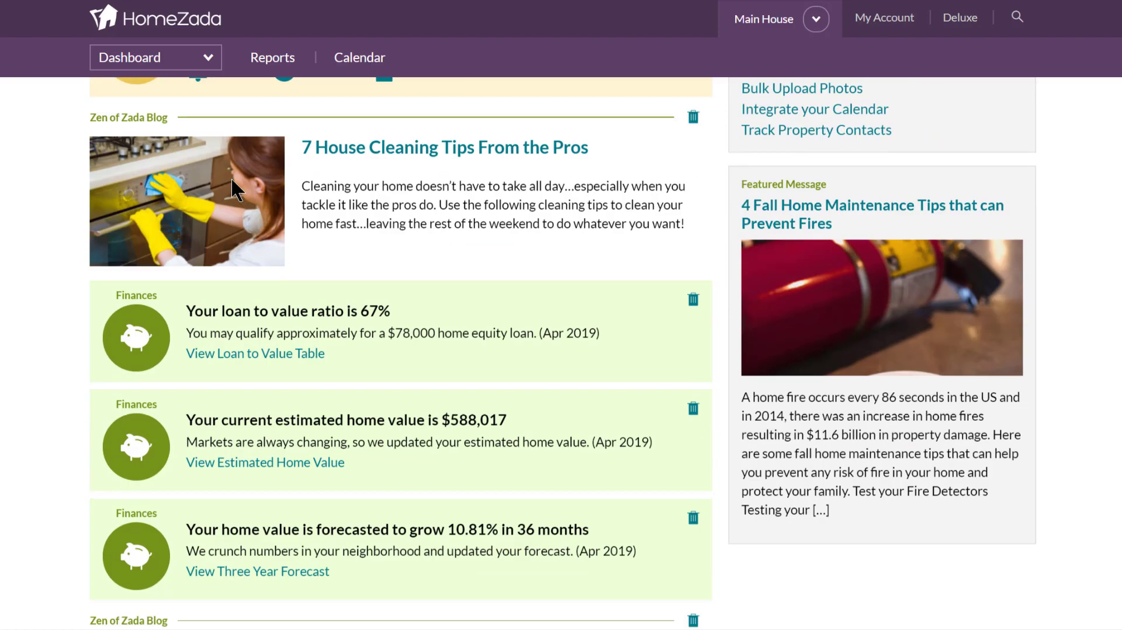
{"action": "scroll", "coordinate": [236, 190], "scroll_direction": "down", "scroll_amount": 1}
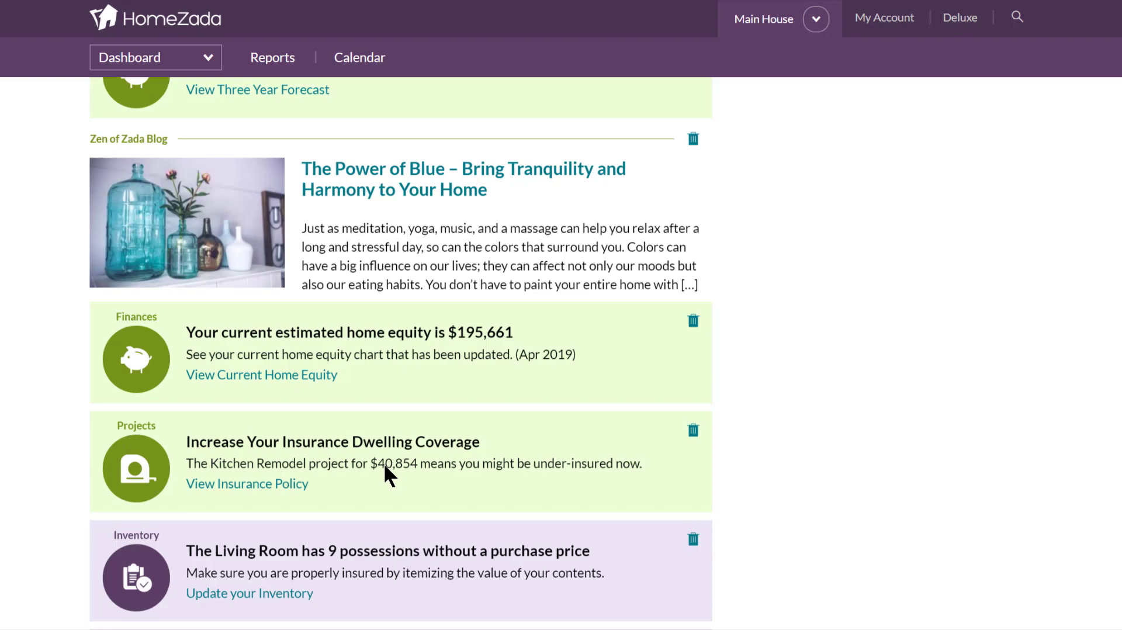
{"action": "scroll", "coordinate": [385, 467], "scroll_direction": "up", "scroll_amount": 15}
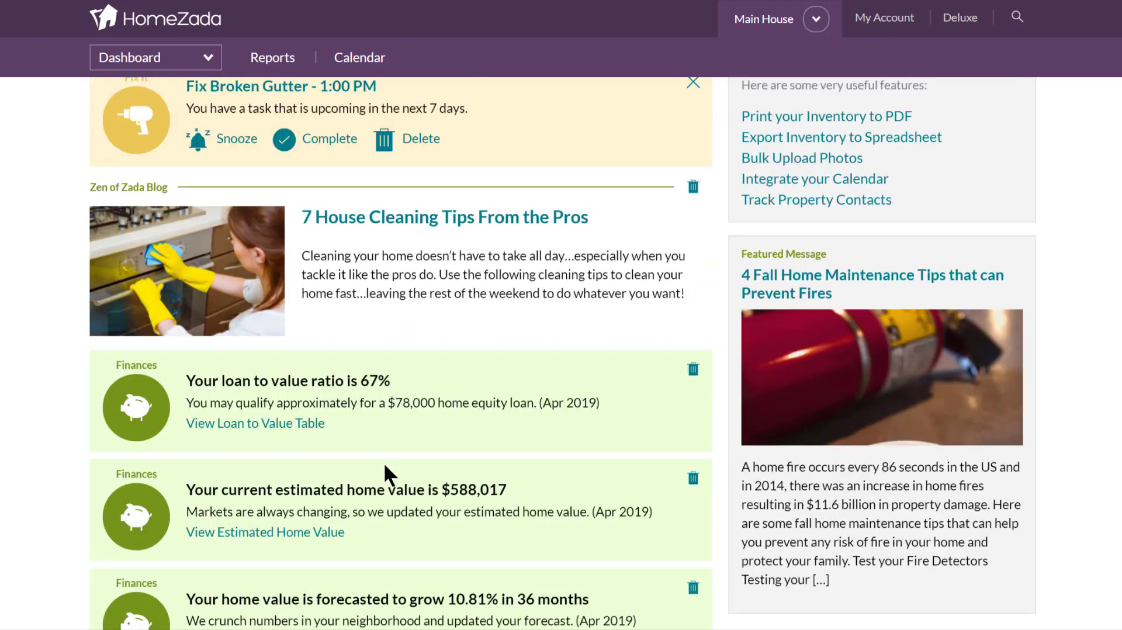
{"action": "scroll", "coordinate": [384, 467], "scroll_direction": "up", "scroll_amount": 5}
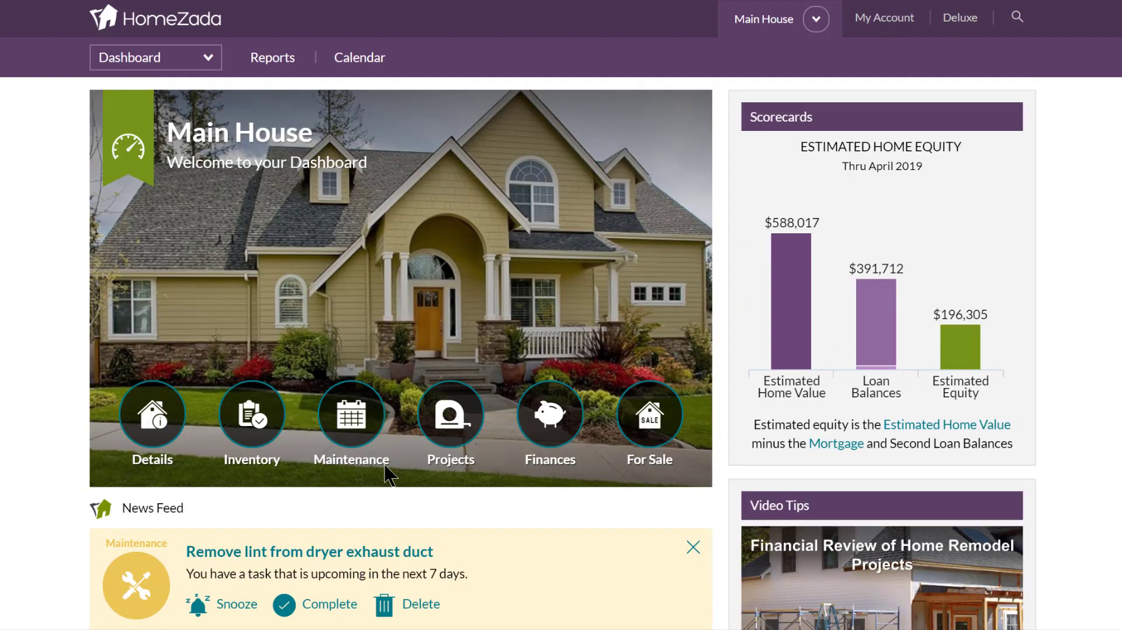